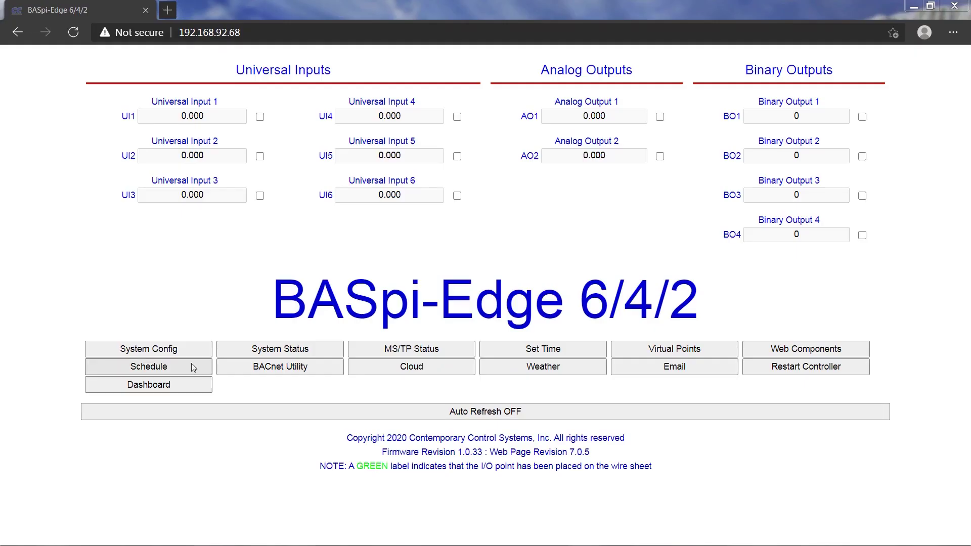
# Open the System Configuration window with the System Config button on the main I/O page.
pyautogui.click(171, 351)
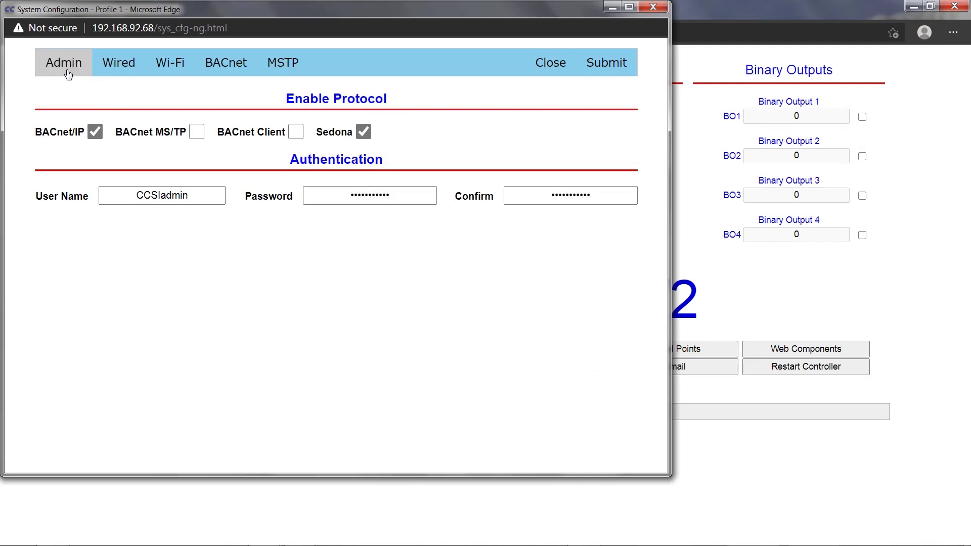
# On the Admin page, leave BACnet/IP on and enable BACnet MS/TP and BACnet Client.
pyautogui.click(96, 136)
pyautogui.click(95, 136)
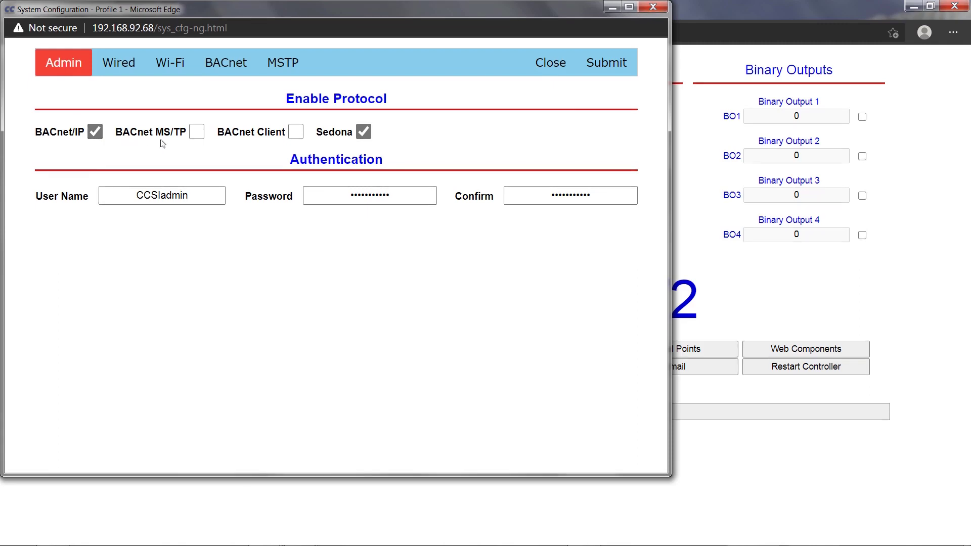
pyautogui.click(198, 141)
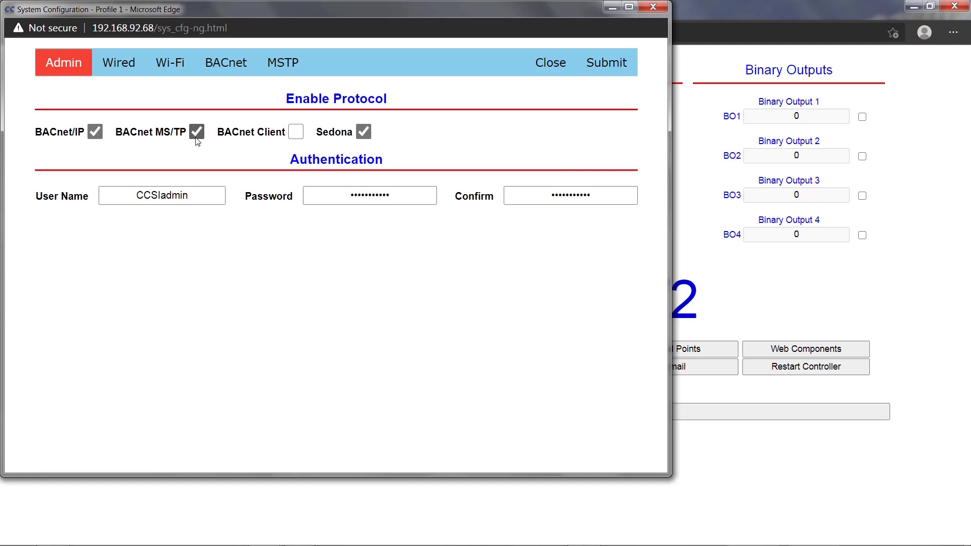
pyautogui.click(197, 140)
pyautogui.click(197, 141)
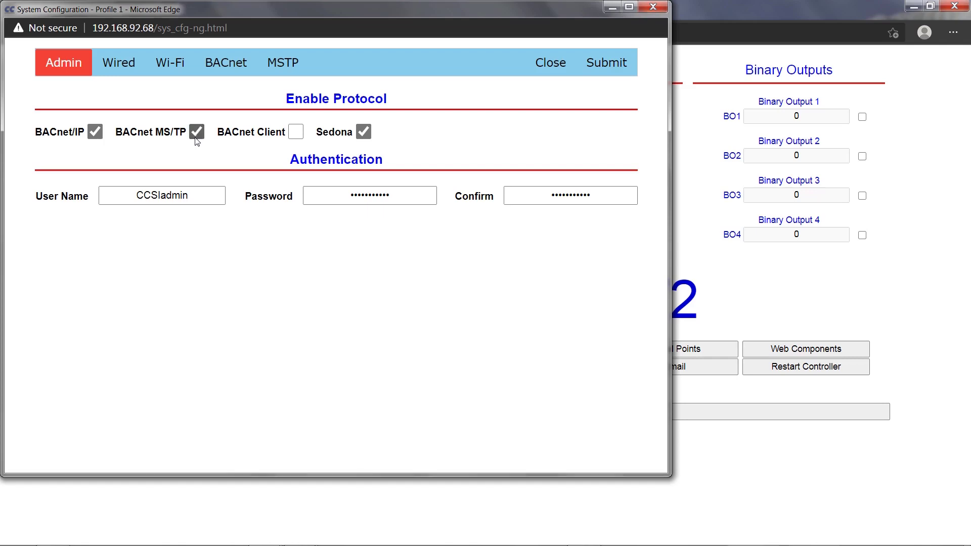
pyautogui.click(198, 140)
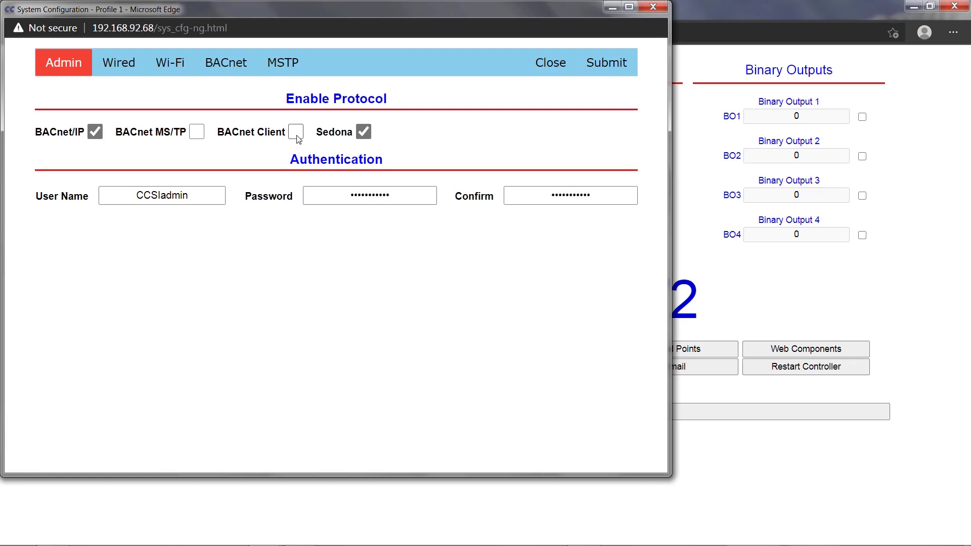
pyautogui.click(298, 139)
pyautogui.click(196, 136)
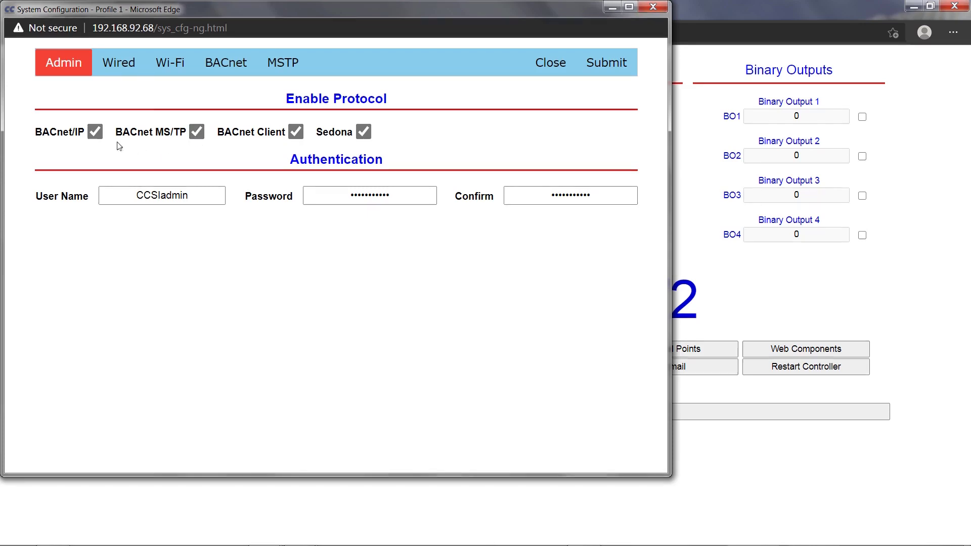
pyautogui.click(96, 134)
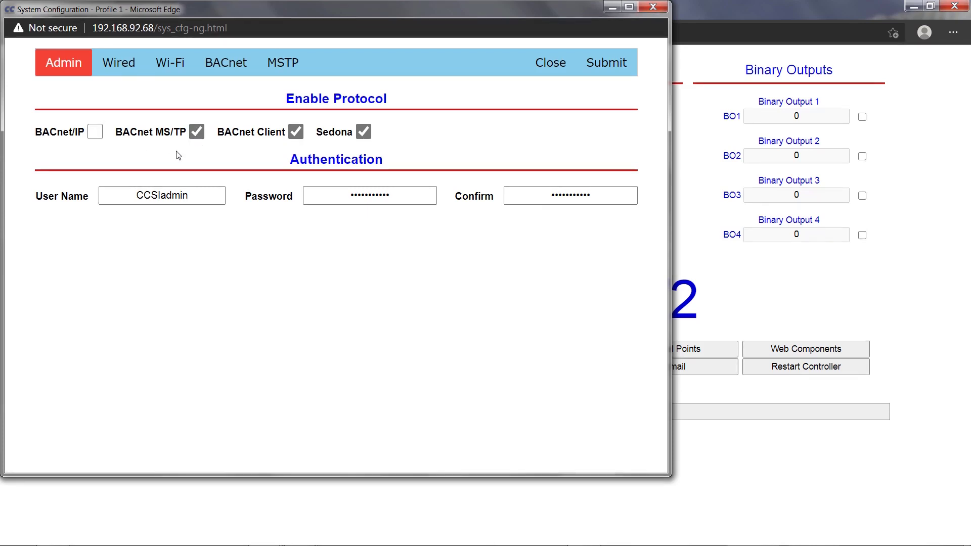
pyautogui.click(96, 134)
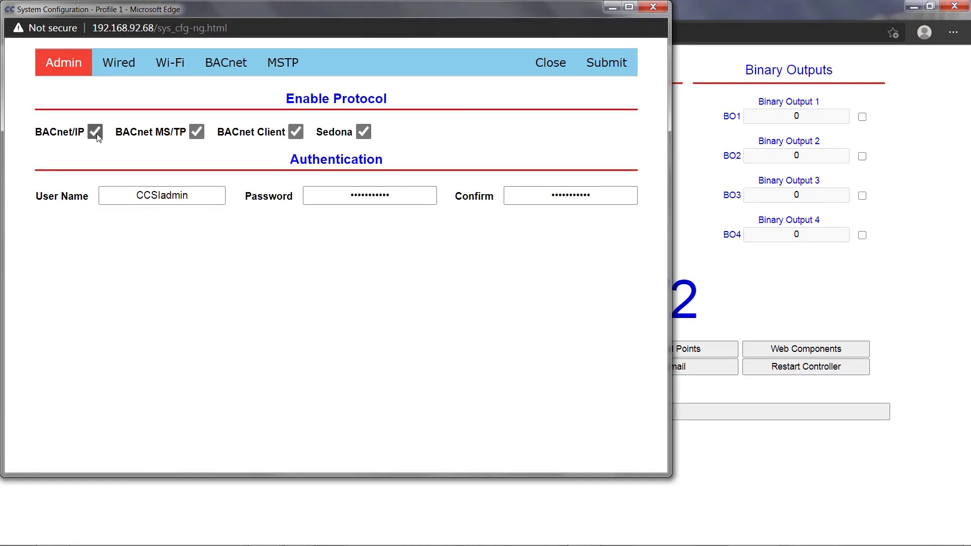
pyautogui.click(197, 132)
pyautogui.click(197, 132)
# Check the admin User Name, Password and Confirm fields and confirm the passwords match.
pyautogui.click(196, 197)
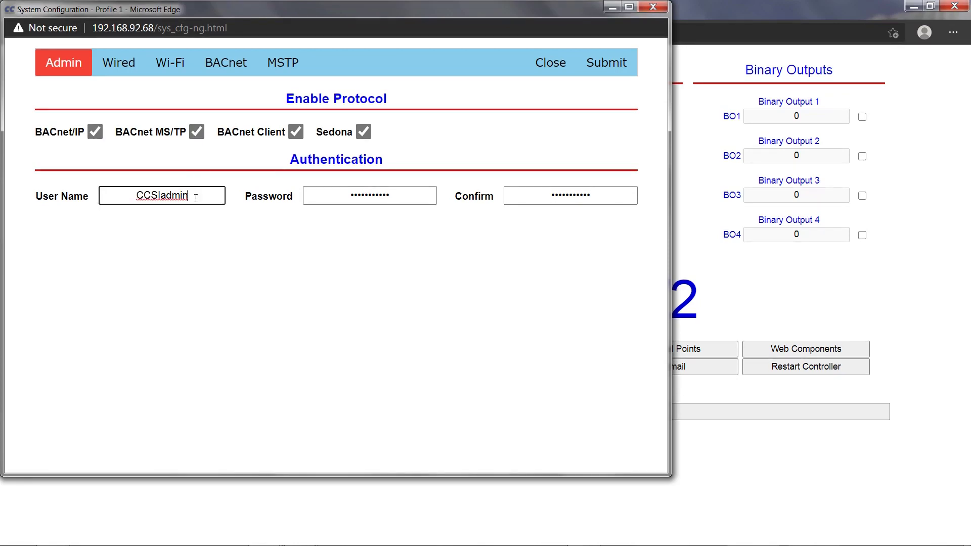
pyautogui.click(389, 198)
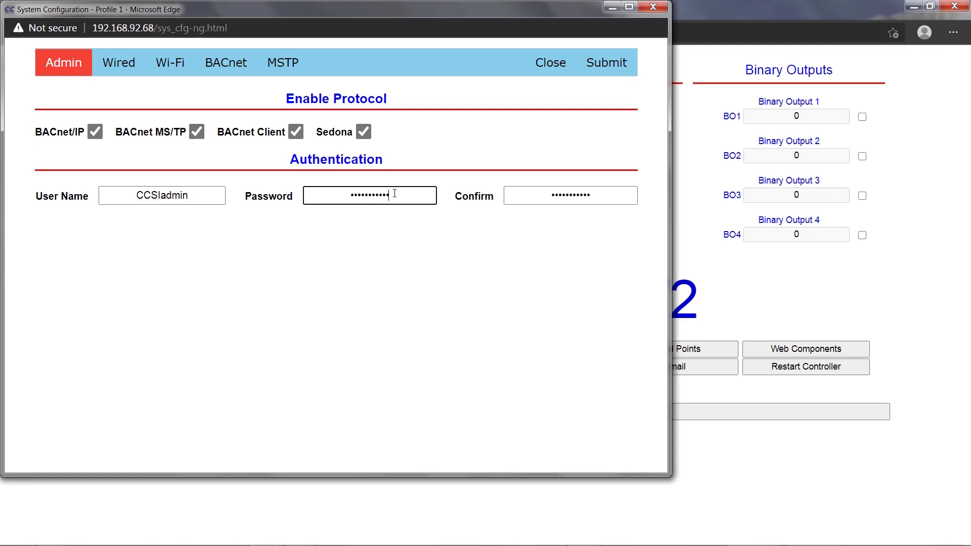
pyautogui.click(591, 196)
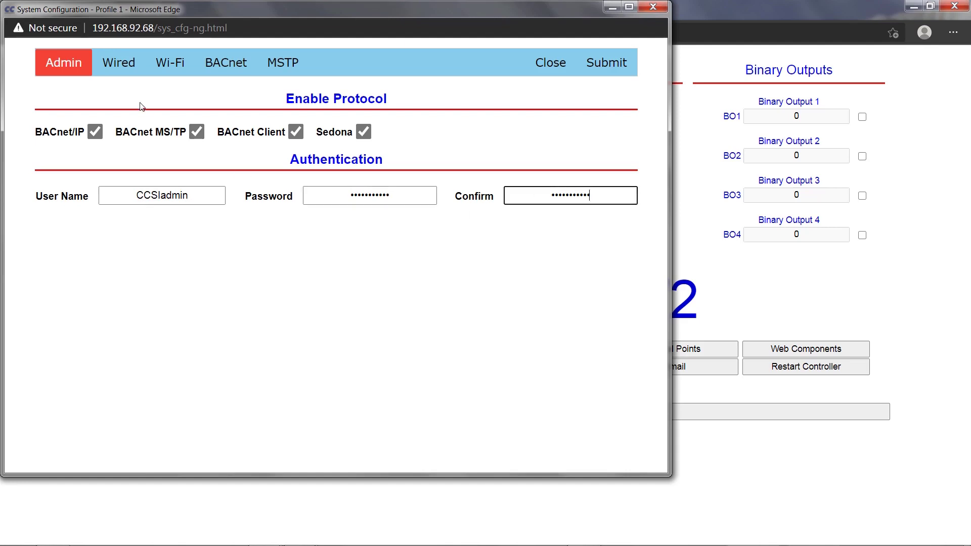
pyautogui.click(131, 75)
# On the Wired page, keep IP Mode STATIC after briefly switching to DHCP.
pyautogui.click(123, 70)
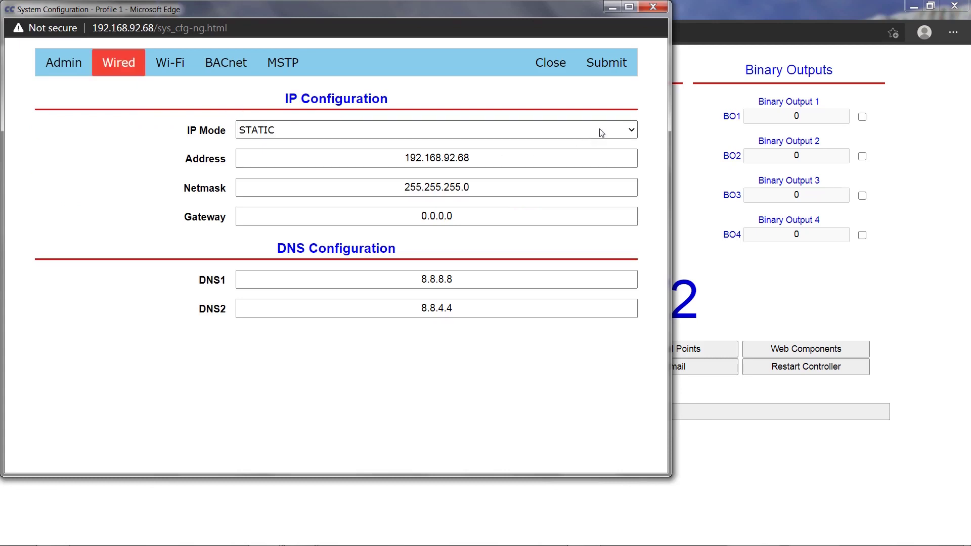
pyautogui.click(632, 132)
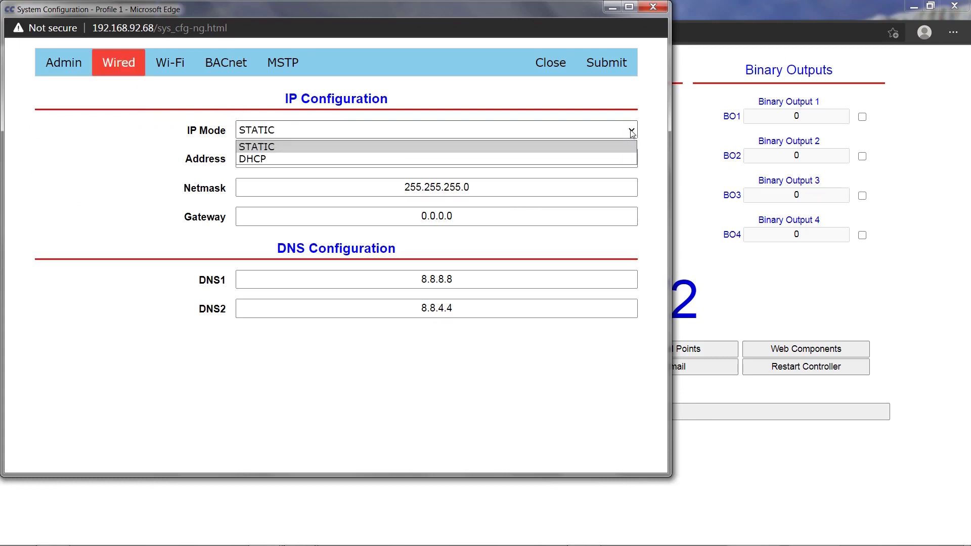
pyautogui.click(618, 159)
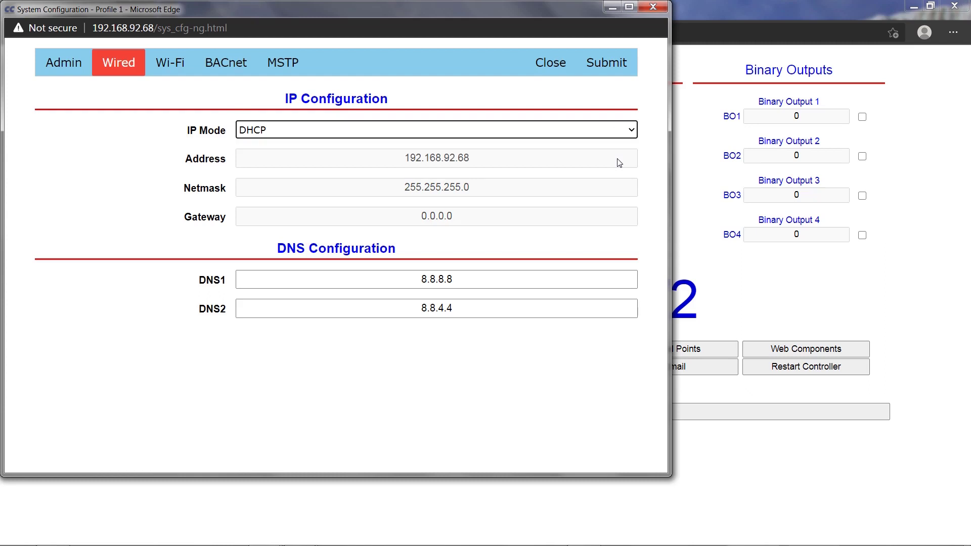
pyautogui.click(633, 129)
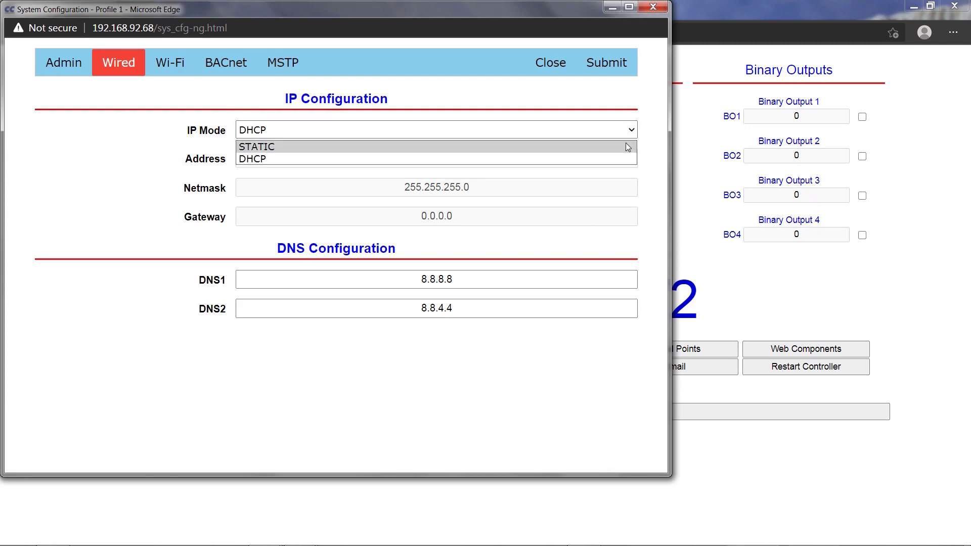
pyautogui.click(628, 146)
# Set wired address 10.0.13.188, netmask 255.255.240.0, gateway 10.0.0.1, DNS 1.1.1.1 and 9.9.9.9.
pyautogui.doubleClick(559, 158)
pyautogui.write('10.0.13.188')
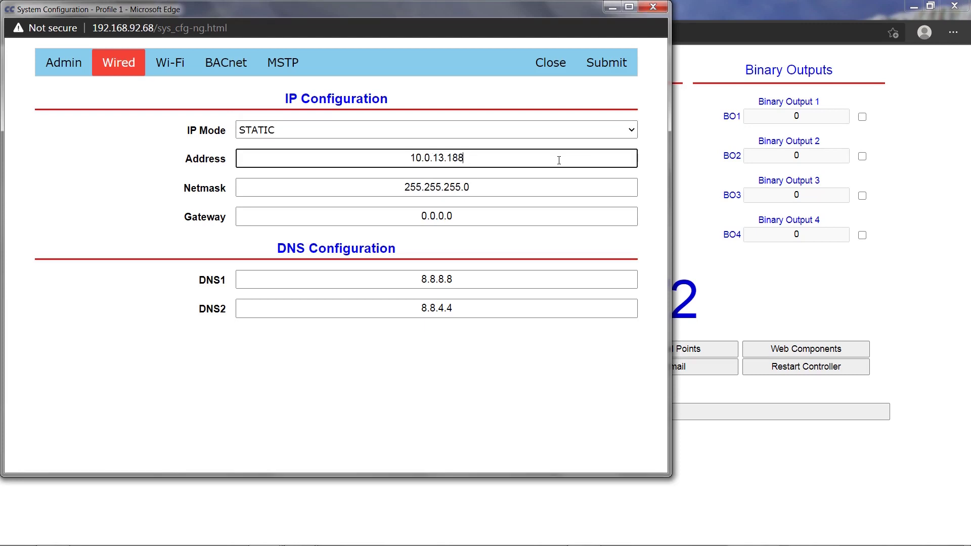
pyautogui.moveTo(449, 187); pyautogui.dragTo(461, 188)
pyautogui.write('40')
pyautogui.doubleClick(421, 218)
pyautogui.write('10.')
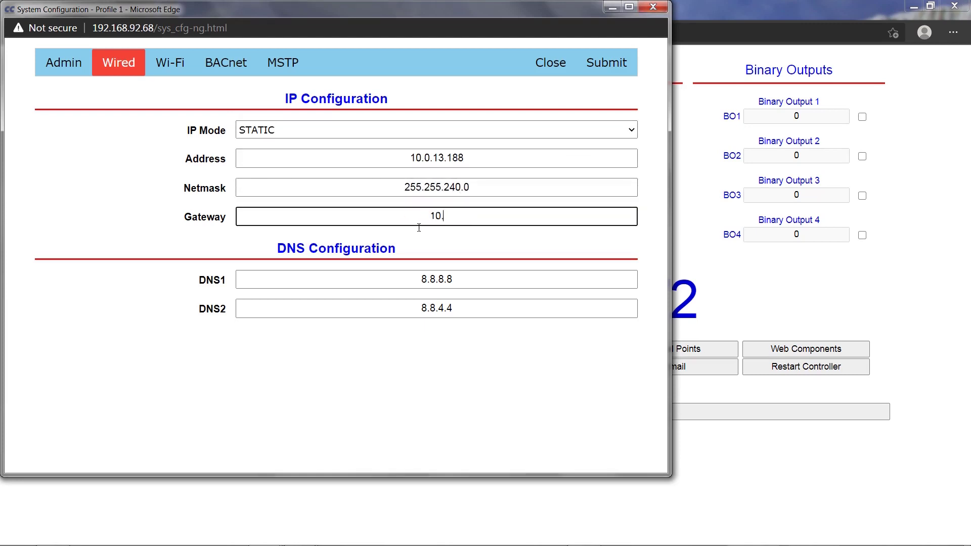
pyautogui.write('0.0.1')
pyautogui.press('Tab')
pyautogui.write('1.1.1.1')
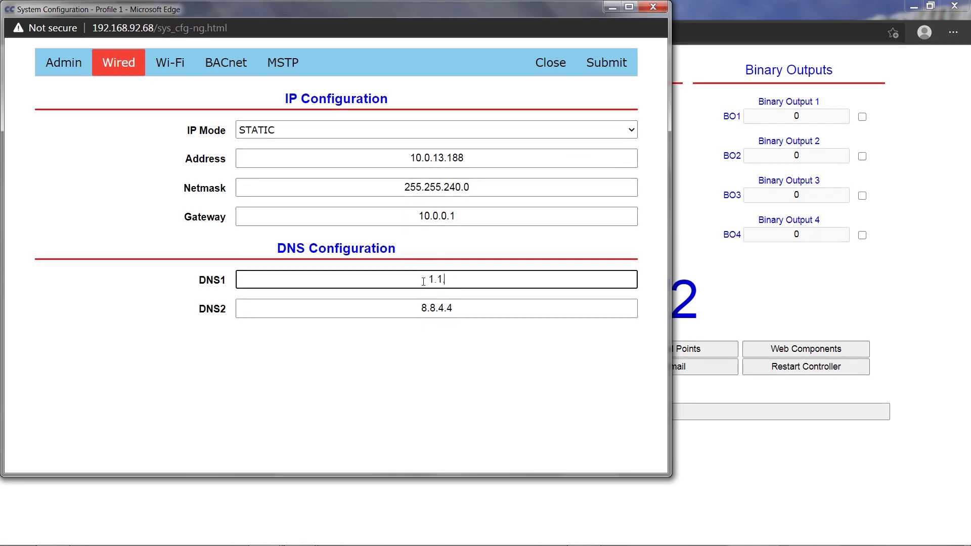
pyautogui.press('Tab')
pyautogui.write('9.9.9.9')
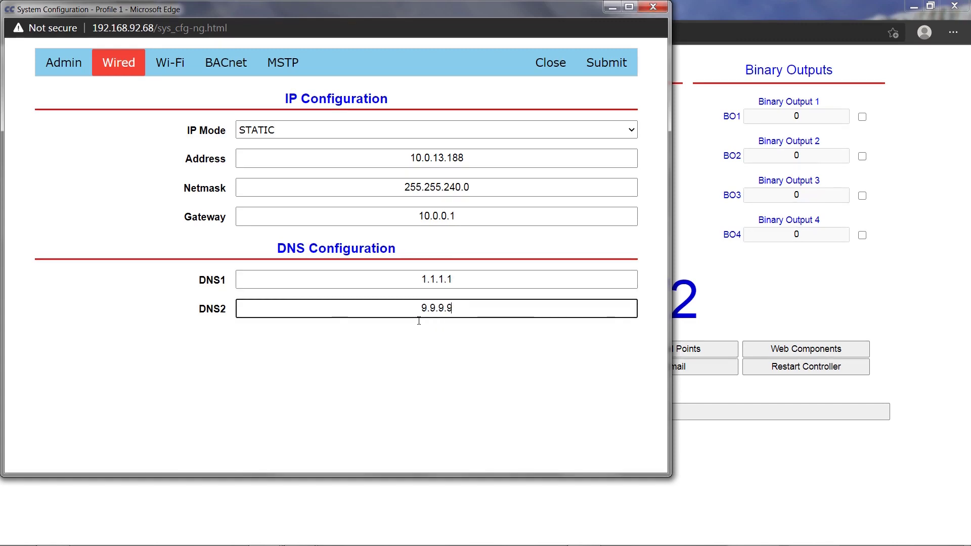
pyautogui.click(419, 341)
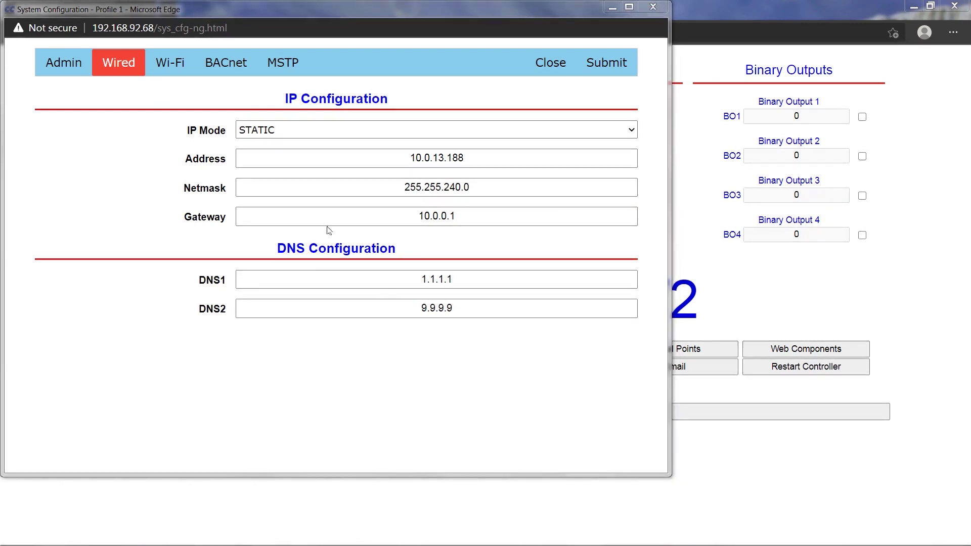
# On the Wi-Fi page, set IP Mode to DHCP after briefly trying STATIC.
pyautogui.click(173, 67)
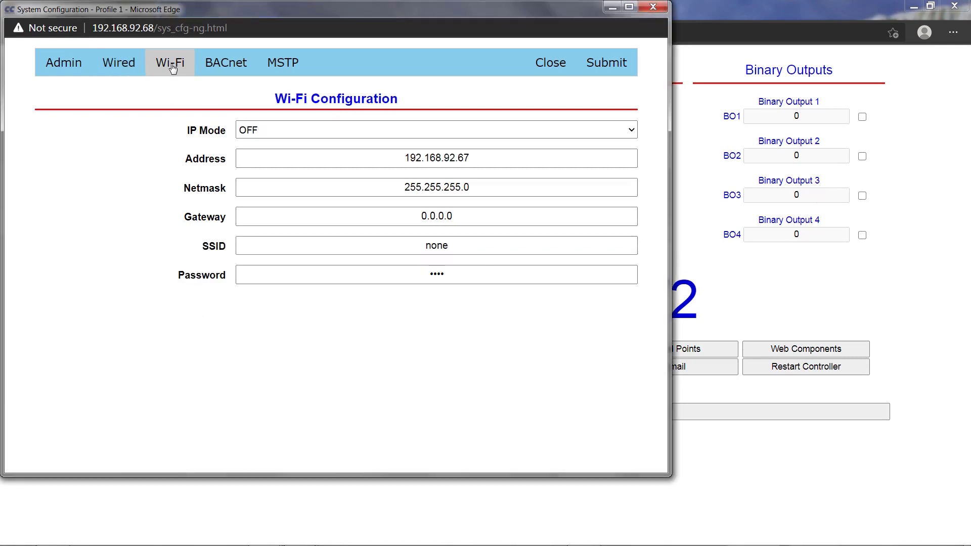
pyautogui.click(630, 132)
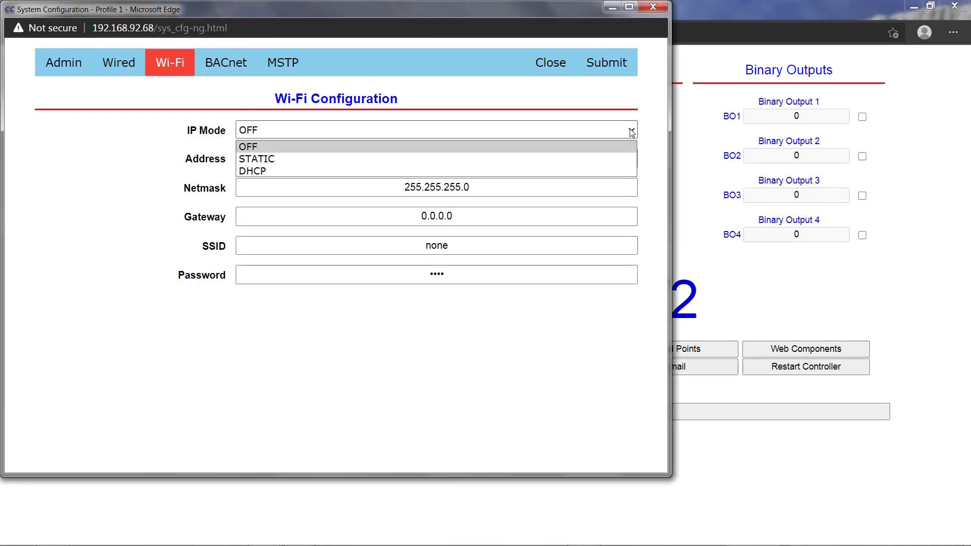
pyautogui.click(614, 160)
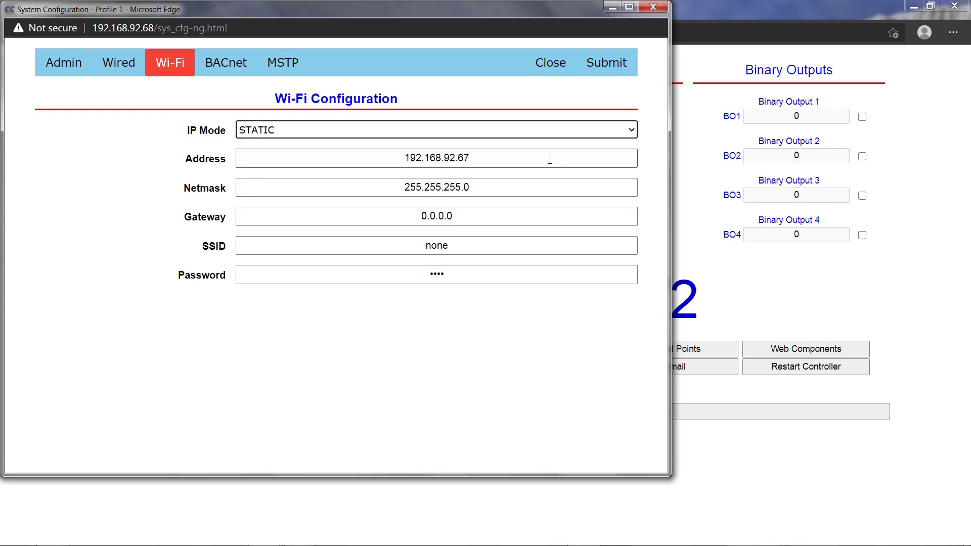
pyautogui.click(547, 186)
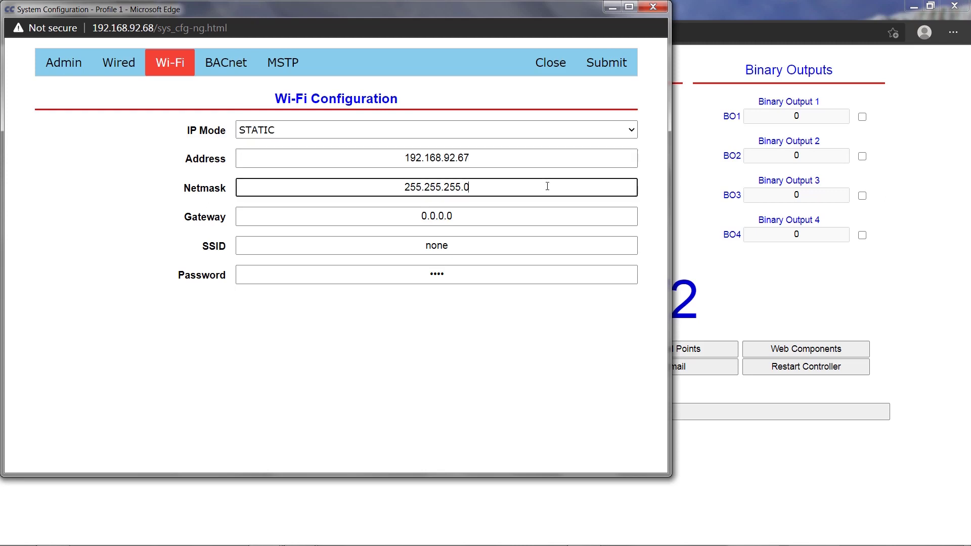
pyautogui.click(539, 214)
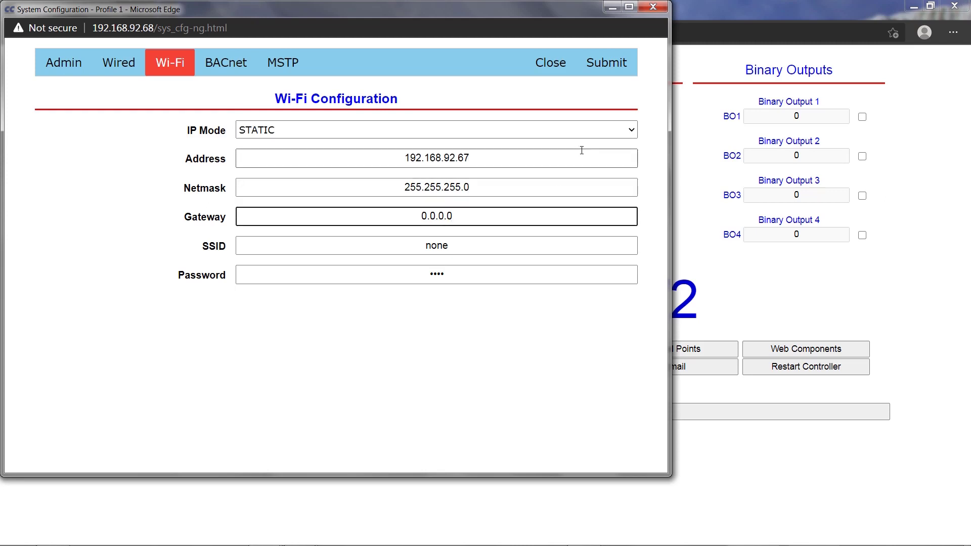
pyautogui.click(629, 131)
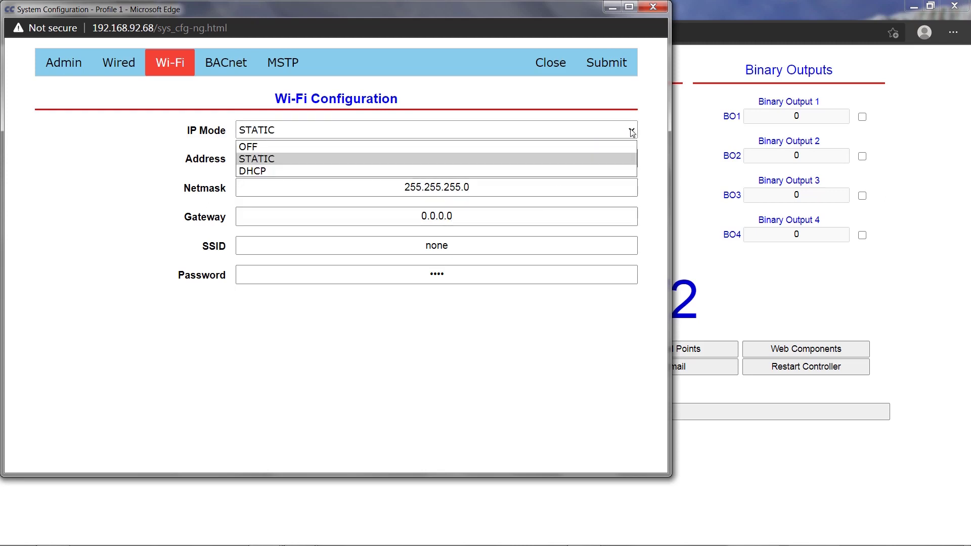
pyautogui.click(600, 171)
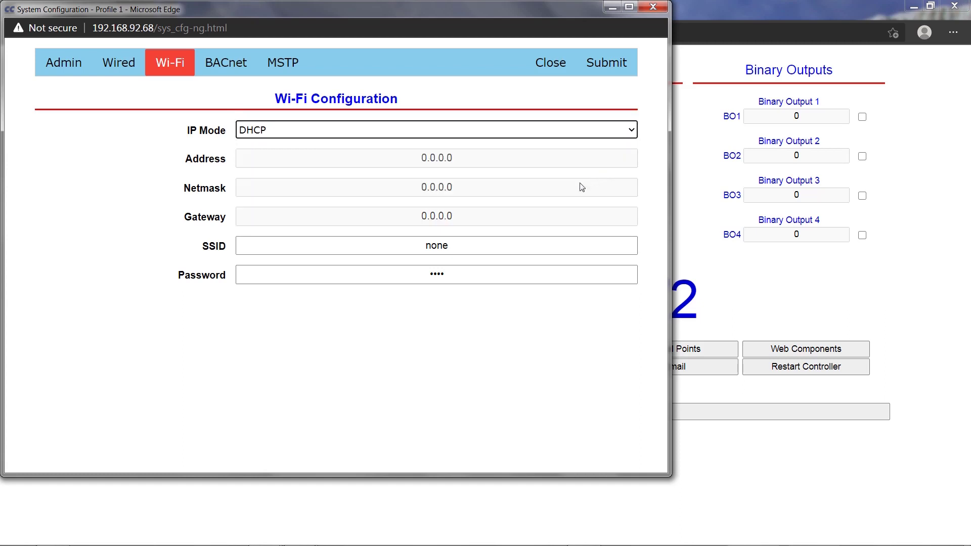
# Replace the Wi-Fi SSID with WiFiSSID and enter the new Wi-Fi password.
pyautogui.click(517, 245)
pyautogui.hotkey('ctrl', 'a')
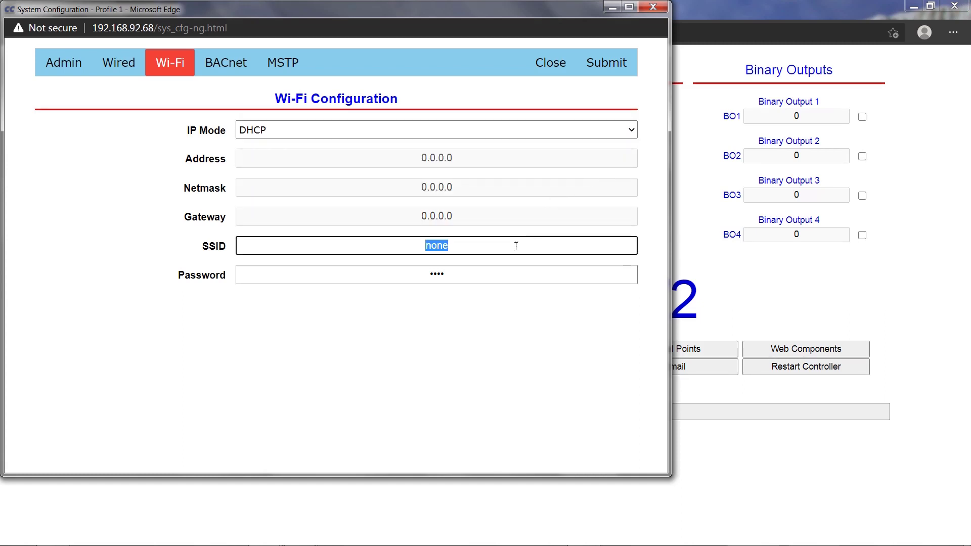
pyautogui.write('WiFiSSID')
pyautogui.press('Tab')
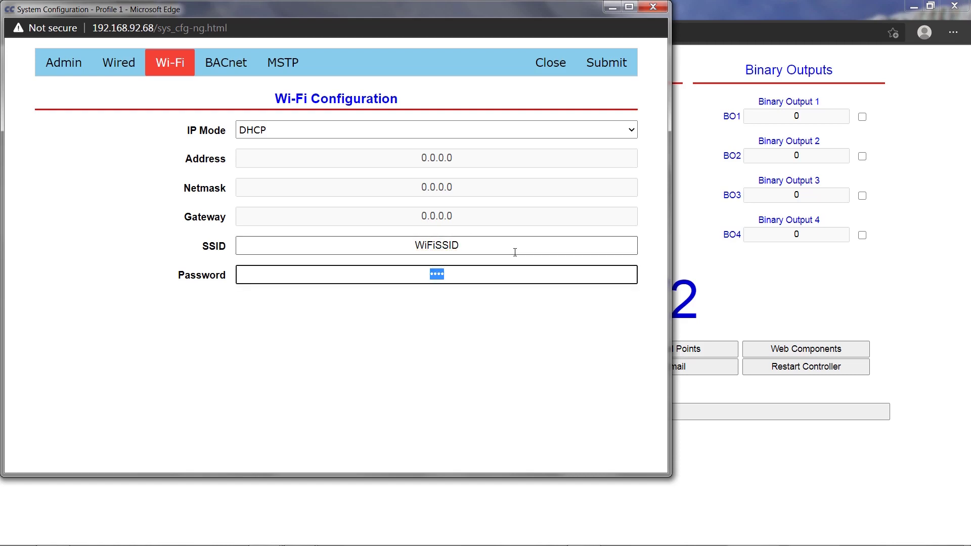
pyautogui.write('••••••••')
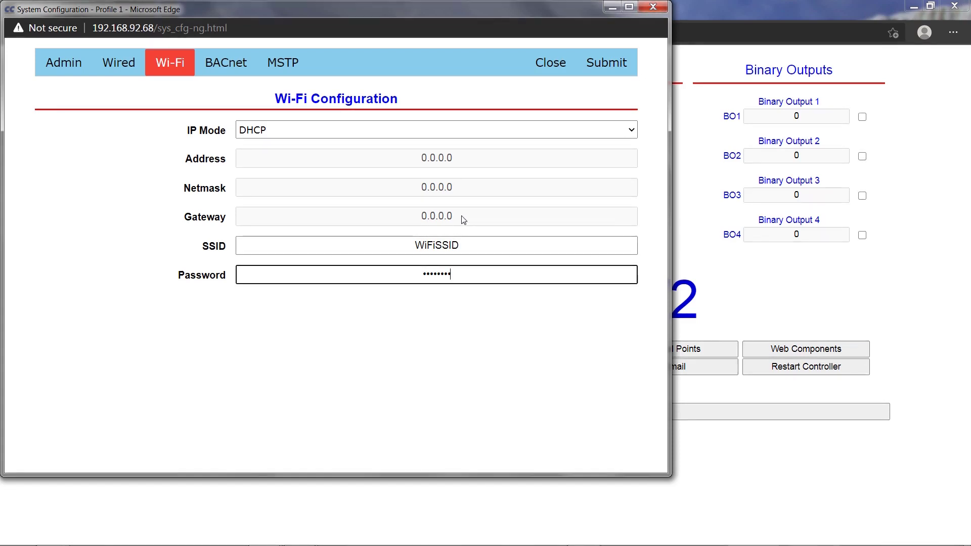
pyautogui.click(325, 308)
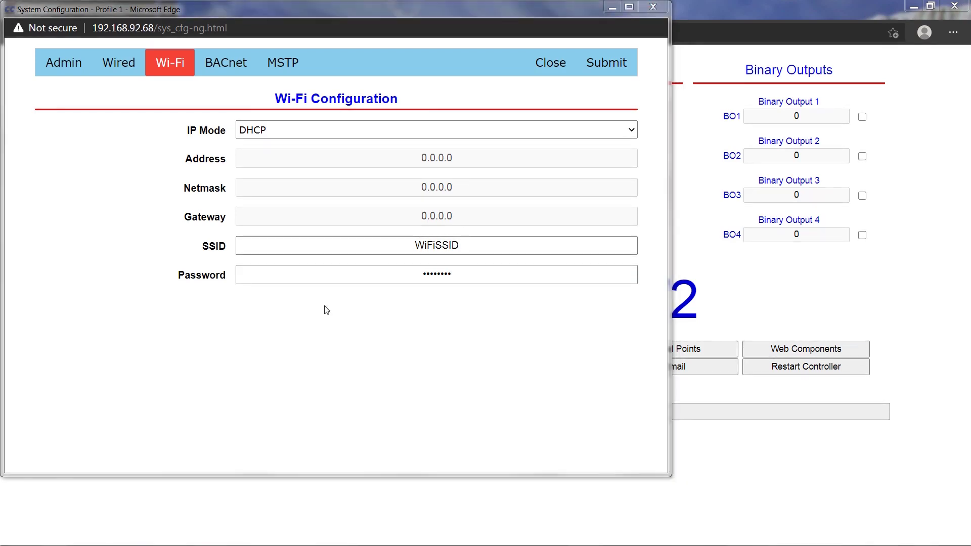
# Rename the BACnet device to 'BASpi-Edge 6/4/2 fan coil unit #2' with Device Instance 213188.
pyautogui.click(216, 71)
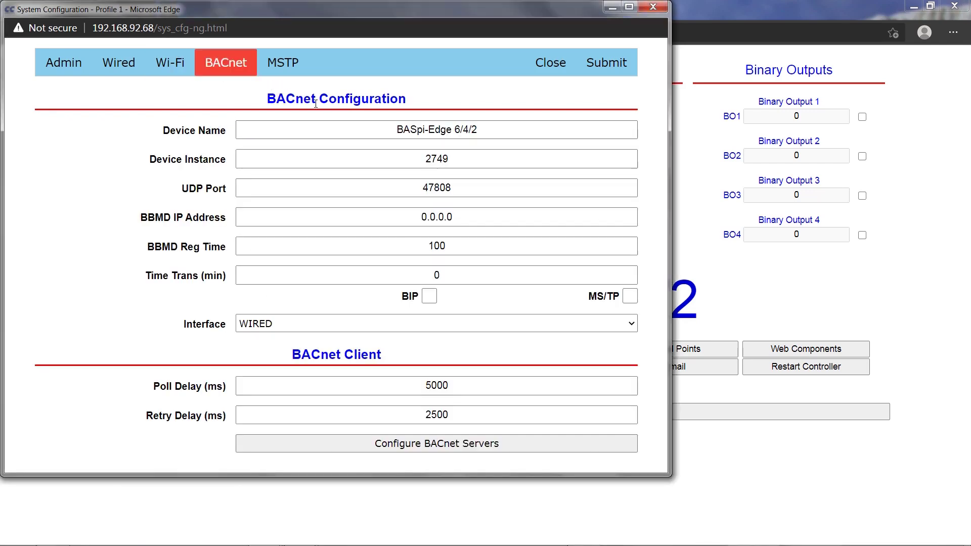
pyautogui.click(481, 134)
pyautogui.write('fan')
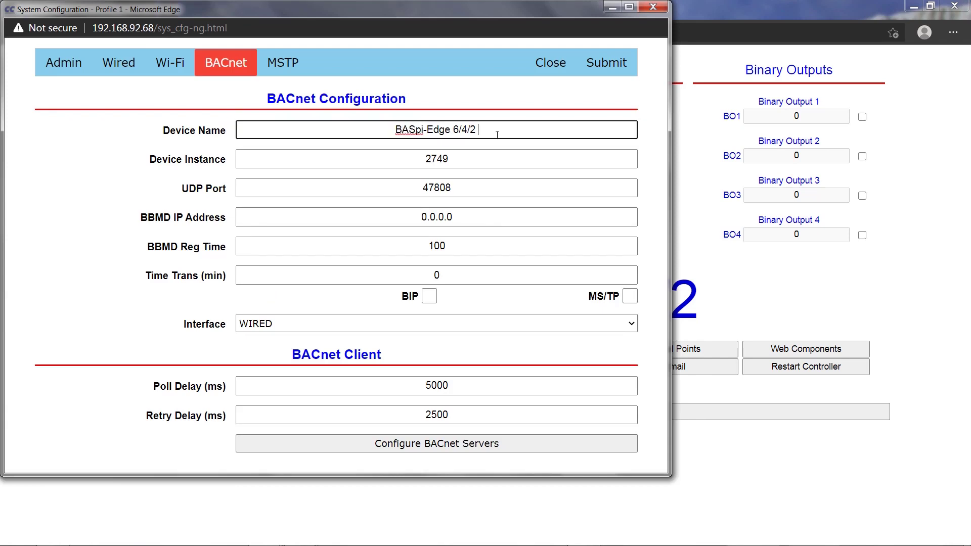
pyautogui.write(' coil ')
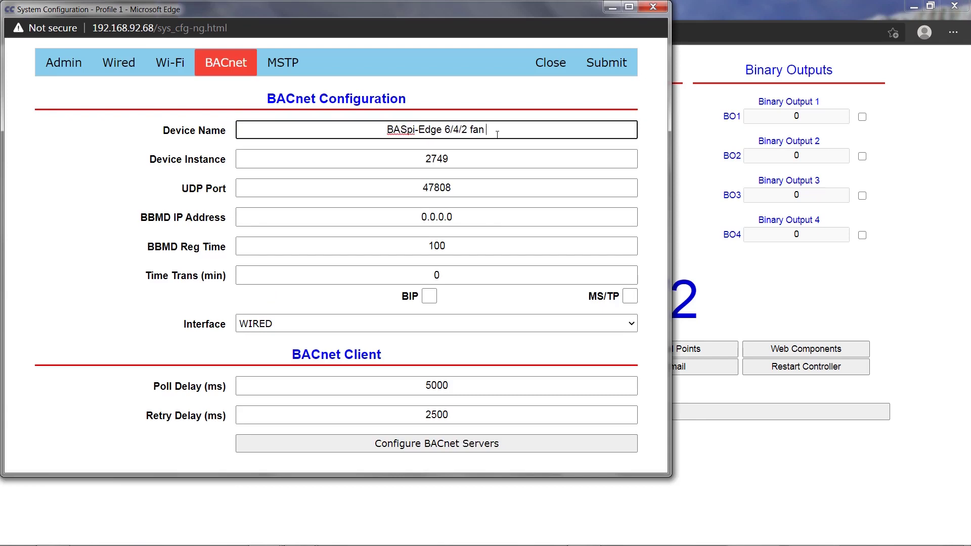
pyautogui.write('unit')
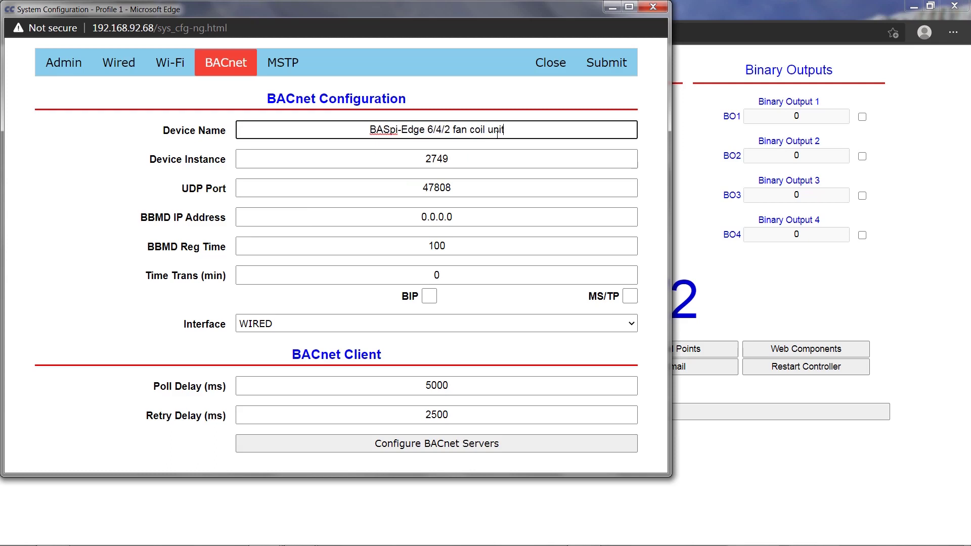
pyautogui.write(' #2')
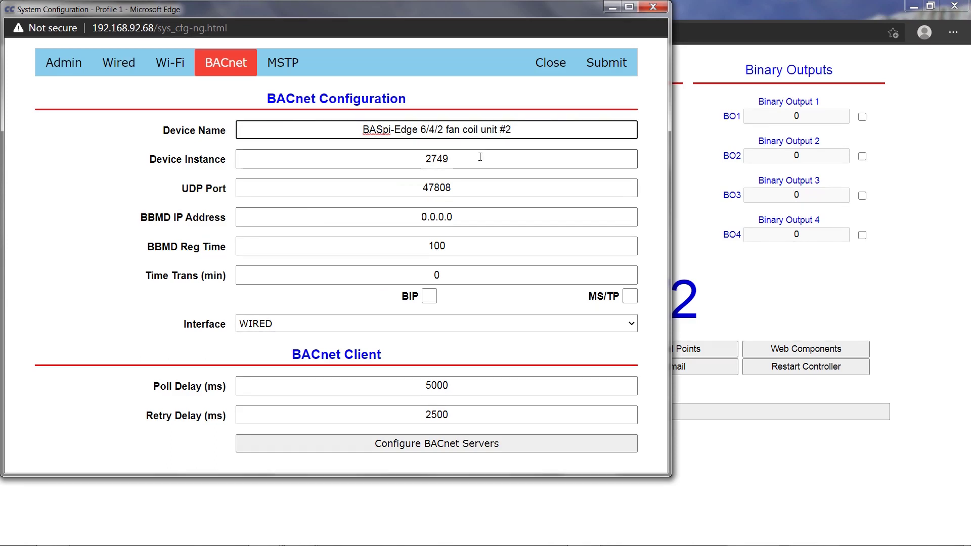
pyautogui.moveTo(480, 158); pyautogui.dragTo(439, 161)
pyautogui.press('BackSpace')
pyautogui.press('BackSpace')
pyautogui.press('BackSpace')
pyautogui.write('13')
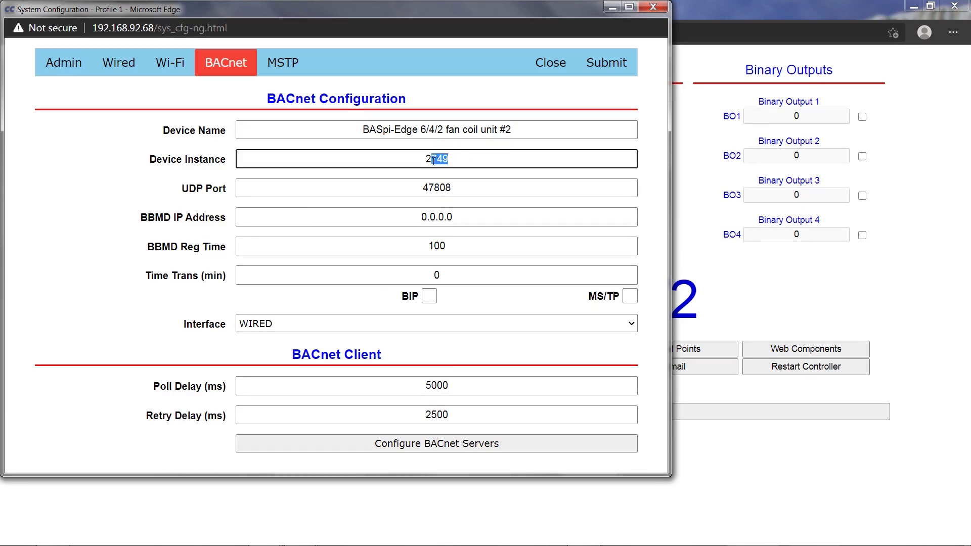
pyautogui.write('188')
# Review UDP Port 47808, BBMD IP Address, BBMD Reg Time and Time Trans values.
pyautogui.click(458, 192)
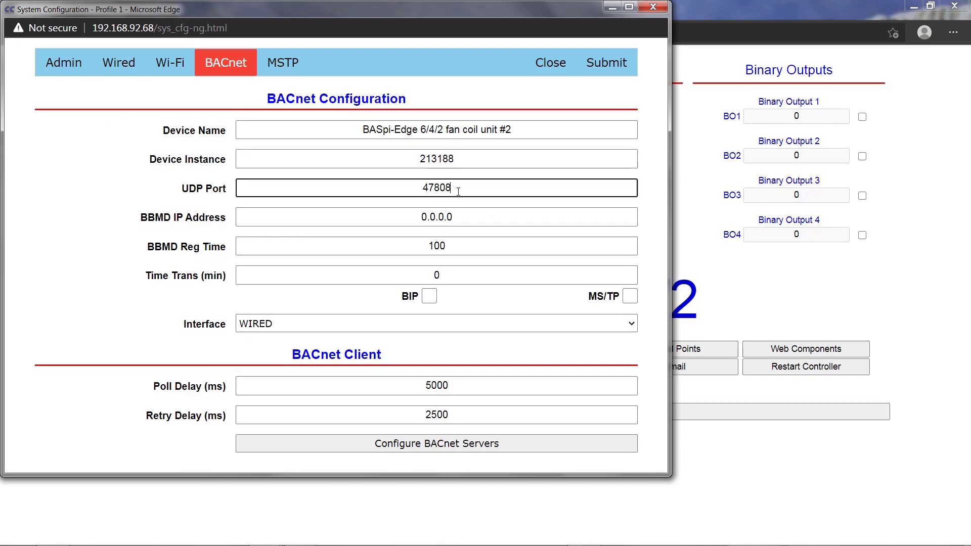
pyautogui.click(457, 220)
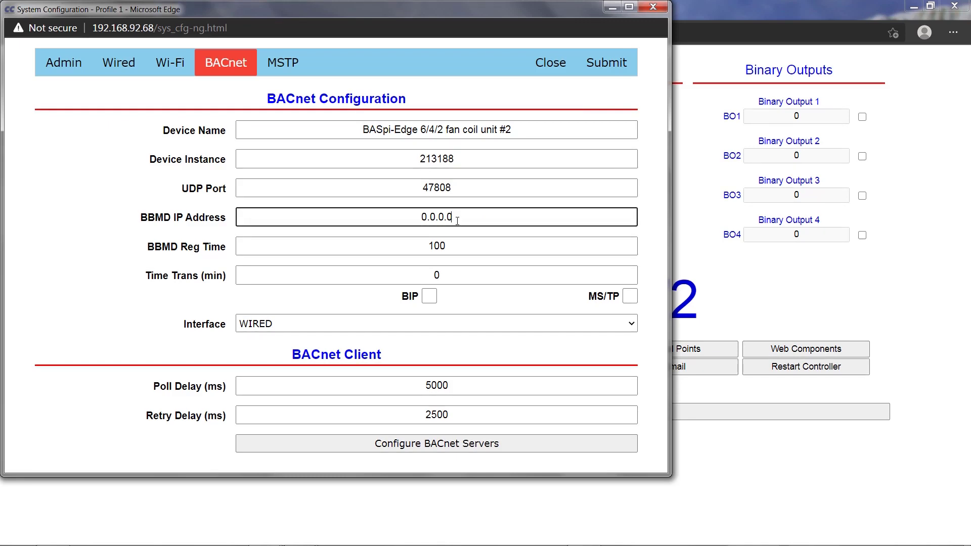
pyautogui.click(460, 246)
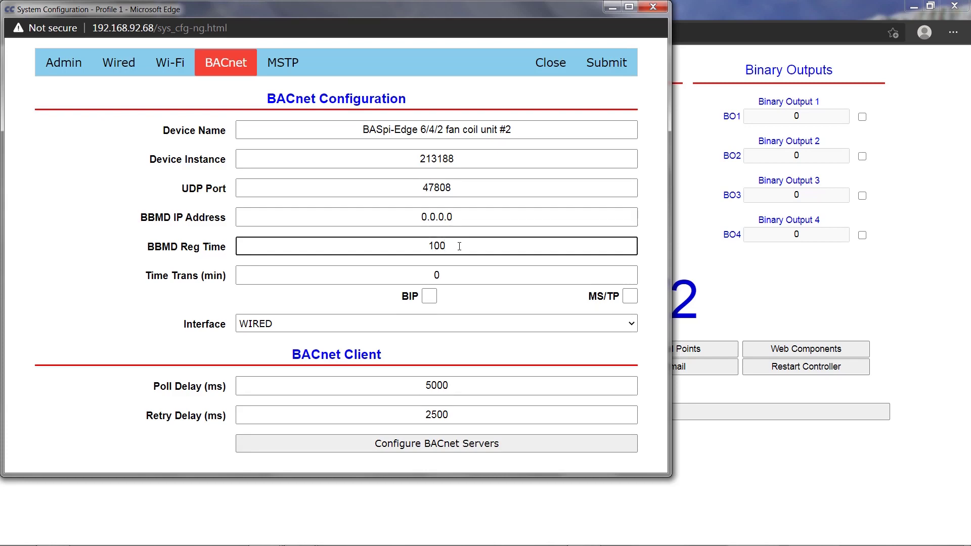
pyautogui.click(449, 276)
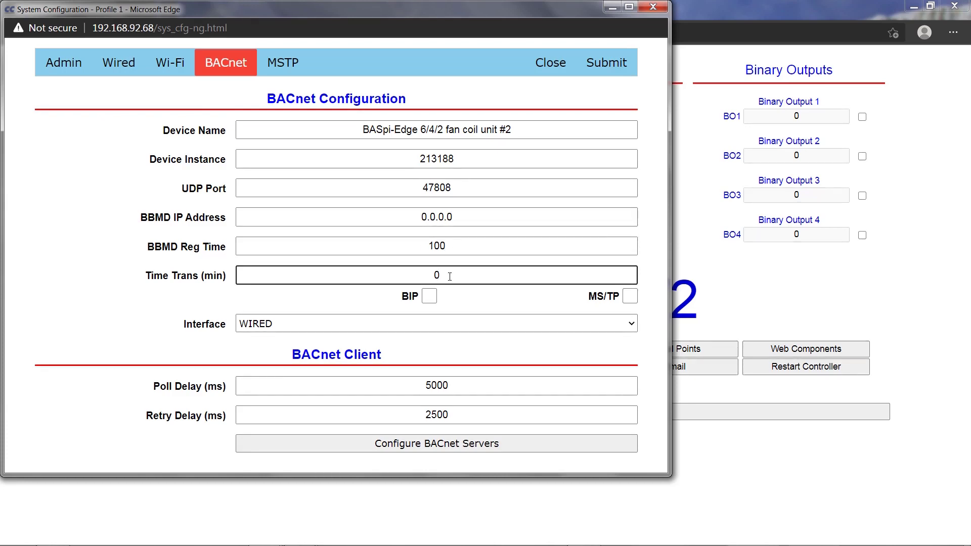
pyautogui.hotkey('ctrl', 'a')
pyautogui.write('30')
pyautogui.moveTo(445, 275); pyautogui.dragTo(418, 274)
pyautogui.write('0')
pyautogui.doubleClick(438, 275)
pyautogui.write('30')
pyautogui.click(429, 297)
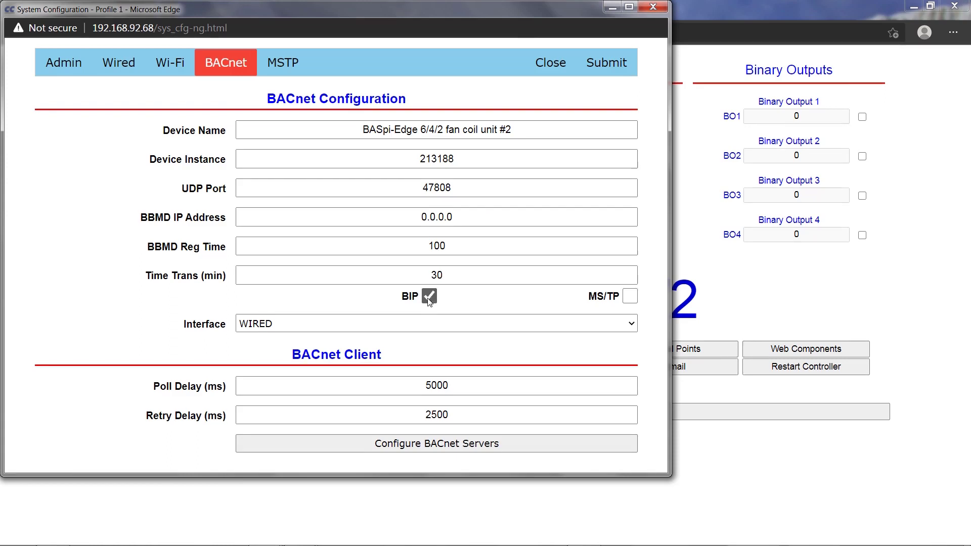
pyautogui.click(429, 297)
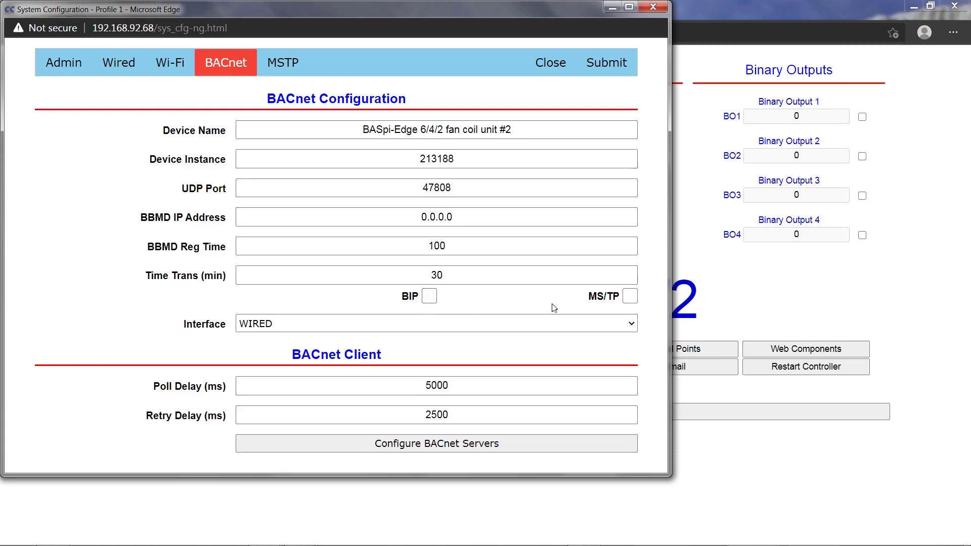
pyautogui.click(631, 297)
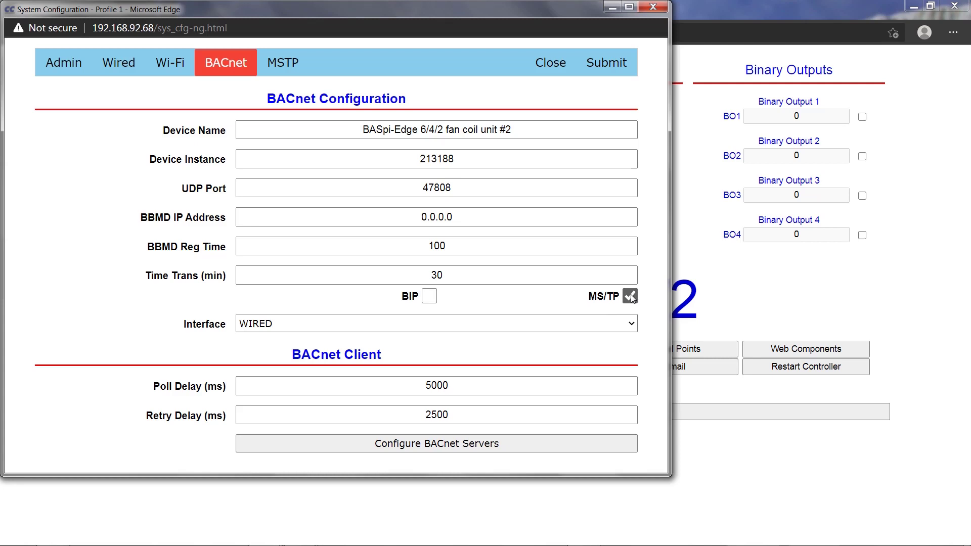
pyautogui.click(631, 297)
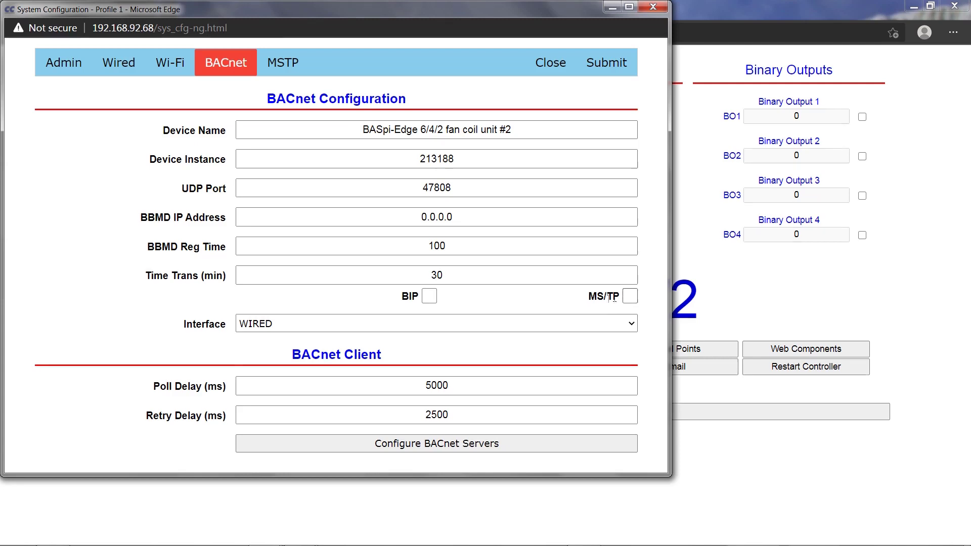
pyautogui.click(425, 298)
pyautogui.click(630, 298)
pyautogui.click(629, 299)
pyautogui.click(429, 296)
pyautogui.doubleClick(435, 276)
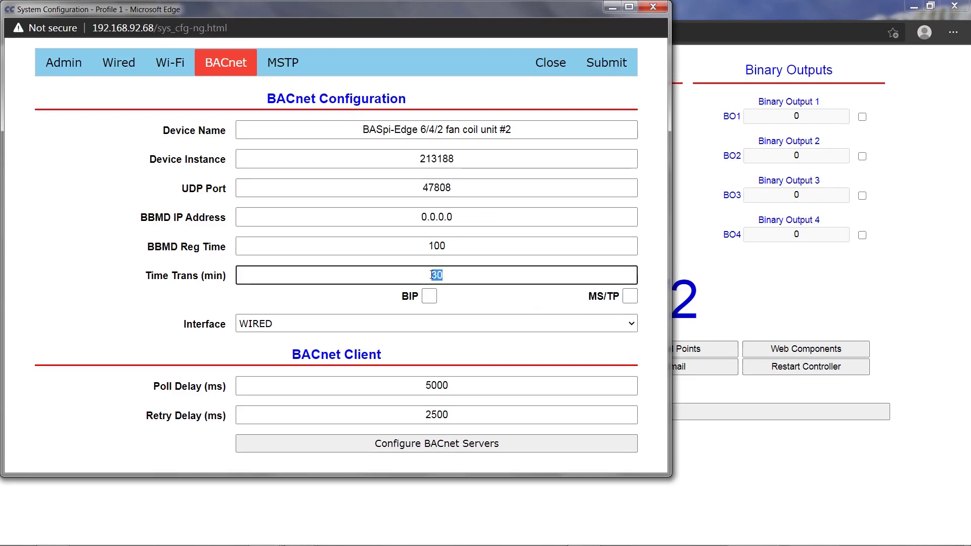
pyautogui.write('0')
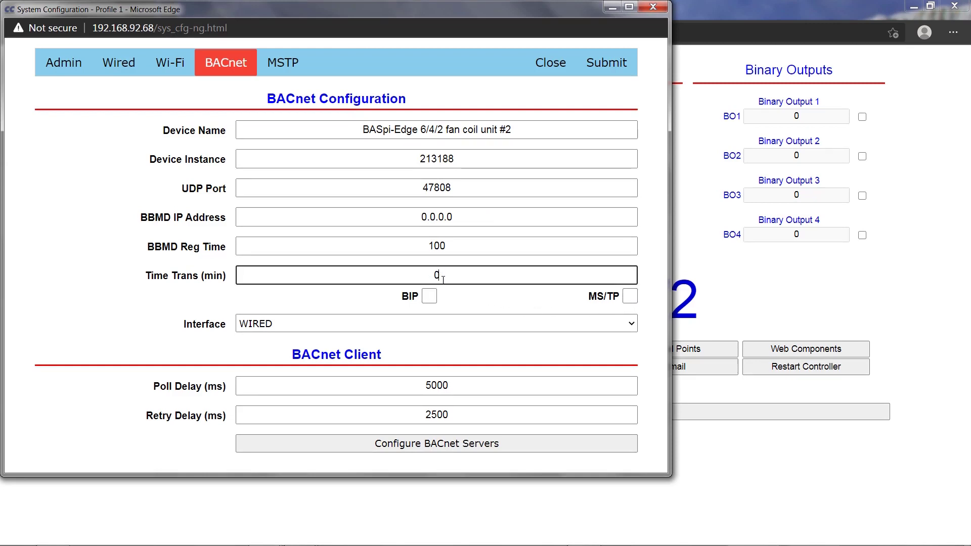
pyautogui.click(434, 323)
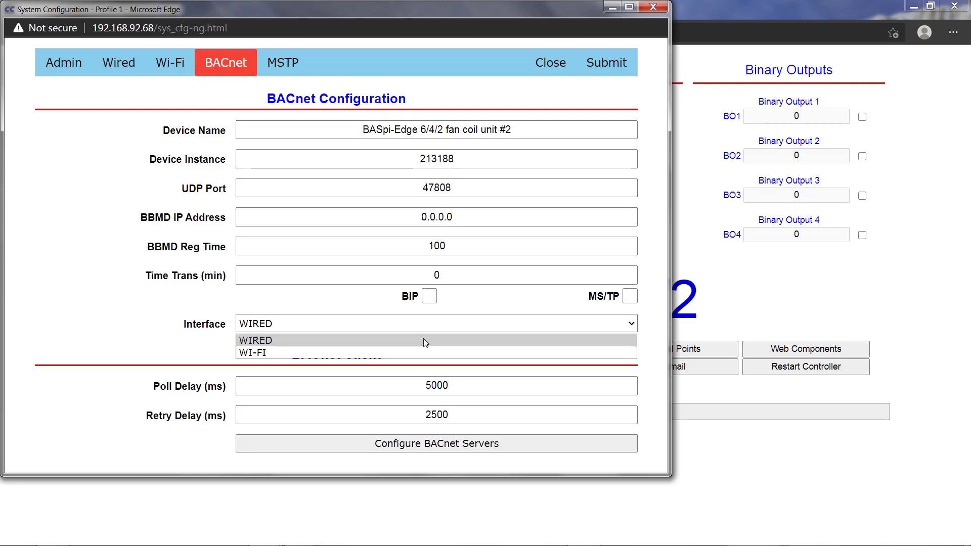
# Keep BACnet Interface WIRED, Poll Delay 5000 and Retry Delay 2500, then open BACnet Servers.
pyautogui.click(425, 343)
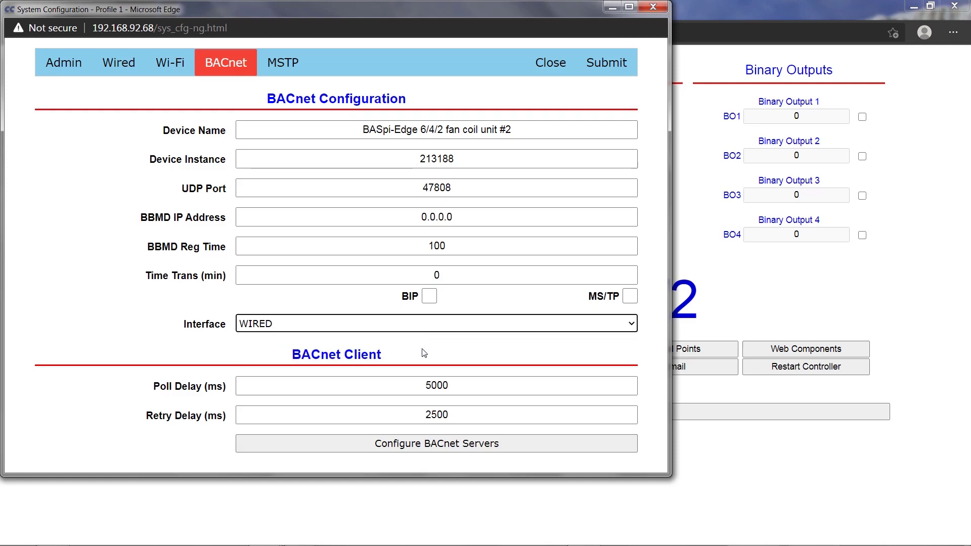
pyautogui.click(453, 384)
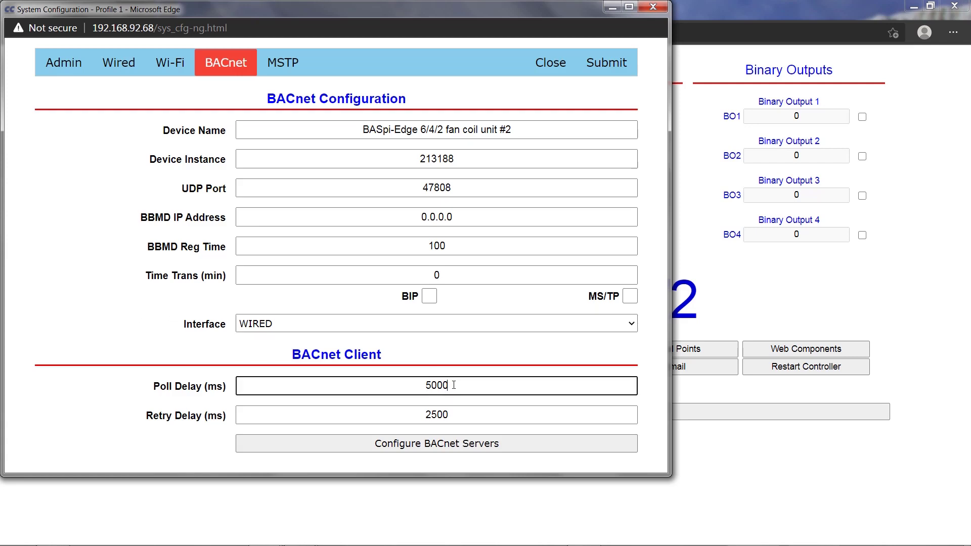
pyautogui.click(448, 413)
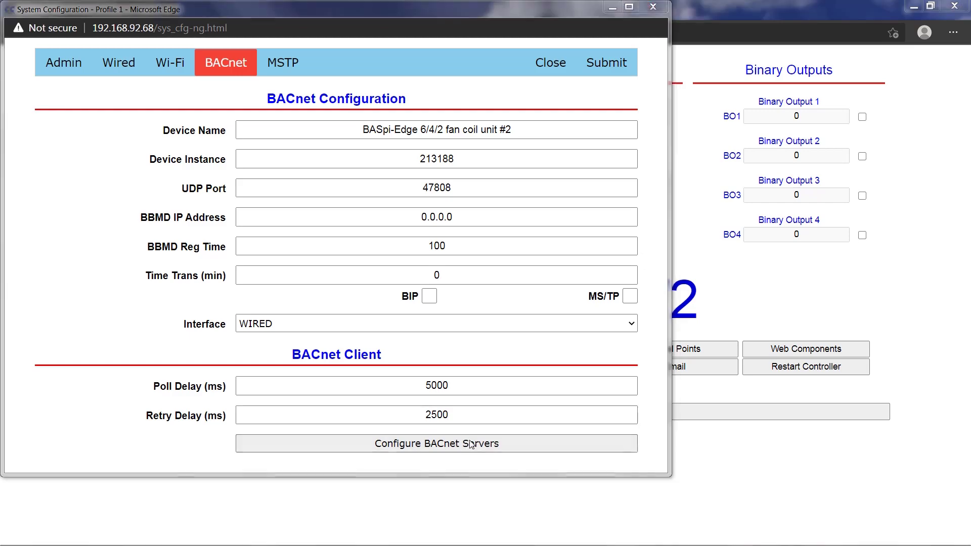
pyautogui.click(469, 447)
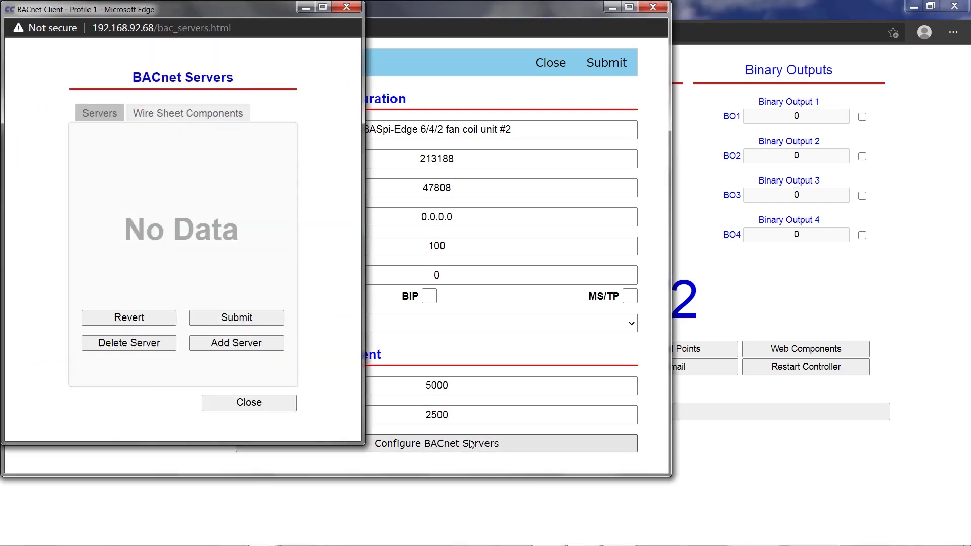
# Move the empty BACnet Servers window aside and bring System Configuration back to front.
pyautogui.moveTo(224, 10); pyautogui.dragTo(405, 29)
pyautogui.click(404, 470)
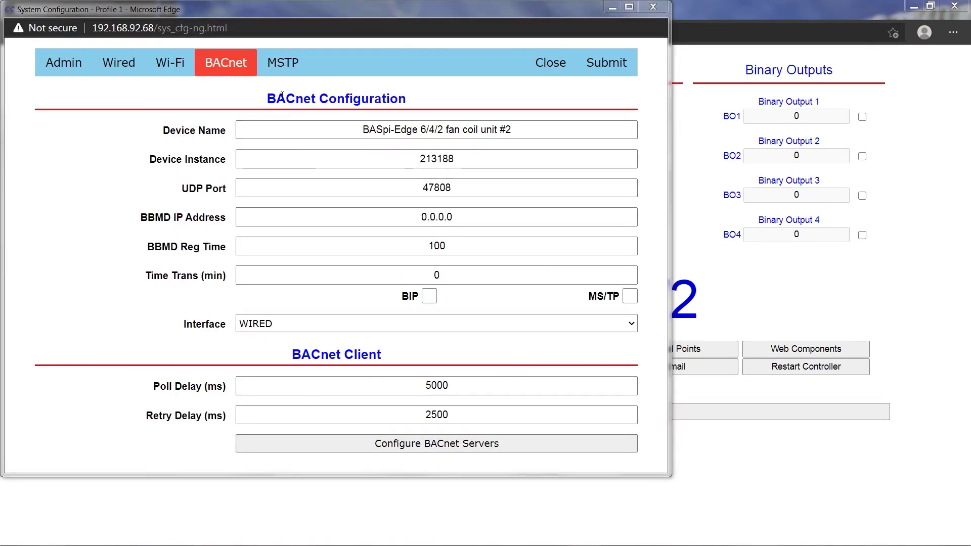
# On the MS/TP page, change the MAC address from 0 to 5 and list baud rates.
pyautogui.click(280, 68)
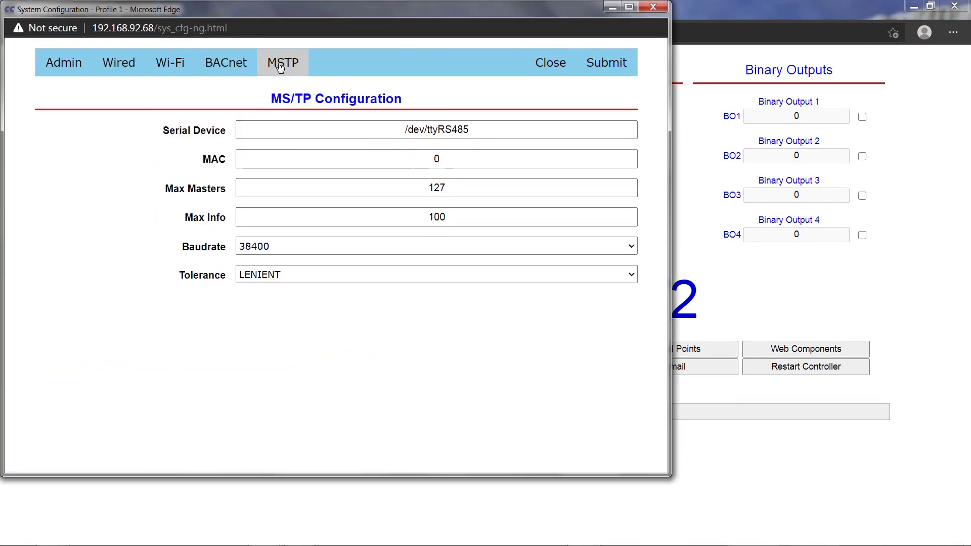
pyautogui.click(486, 130)
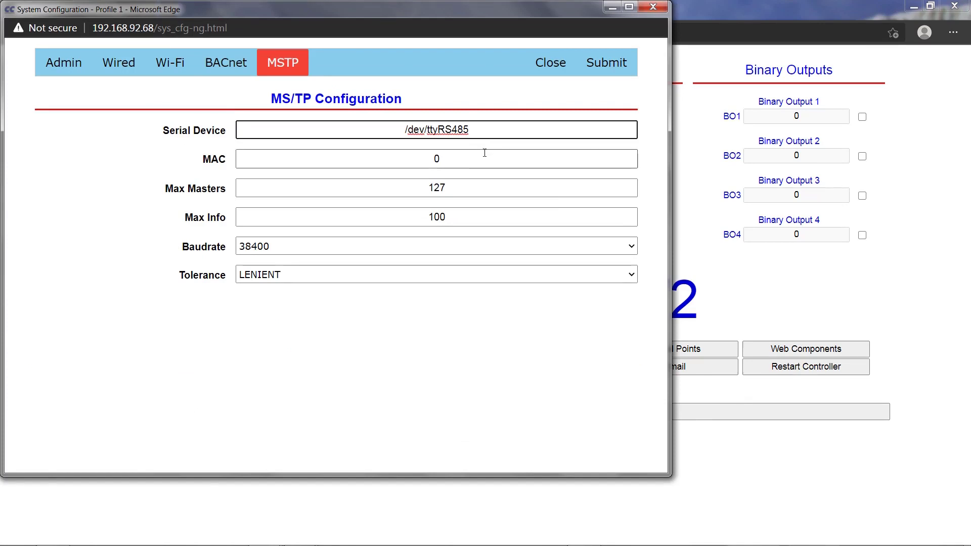
pyautogui.click(485, 154)
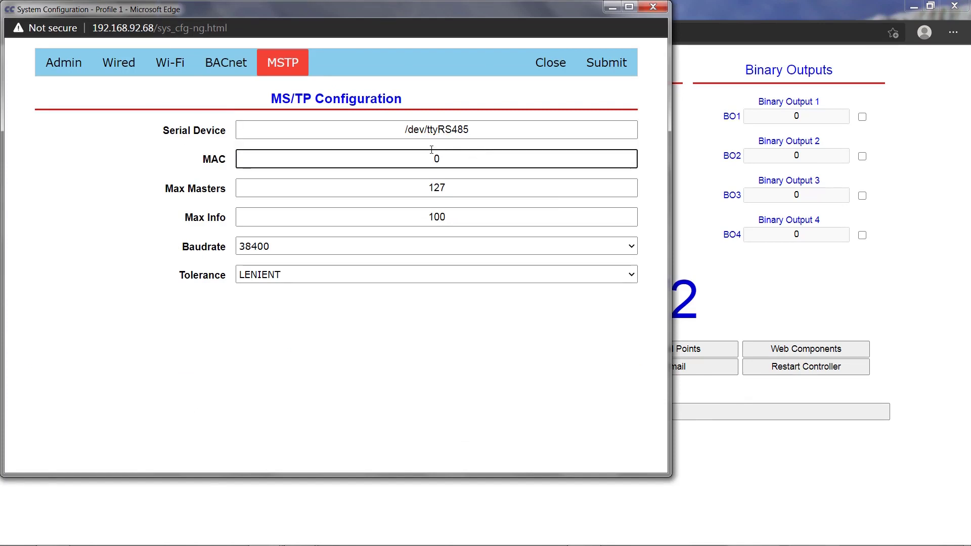
pyautogui.press('BackSpace')
pyautogui.write('5')
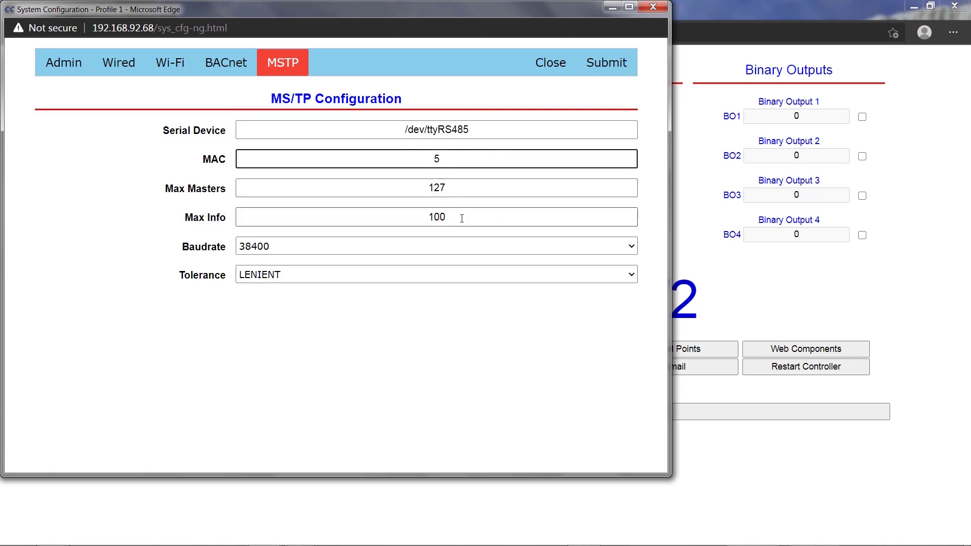
pyautogui.click(457, 248)
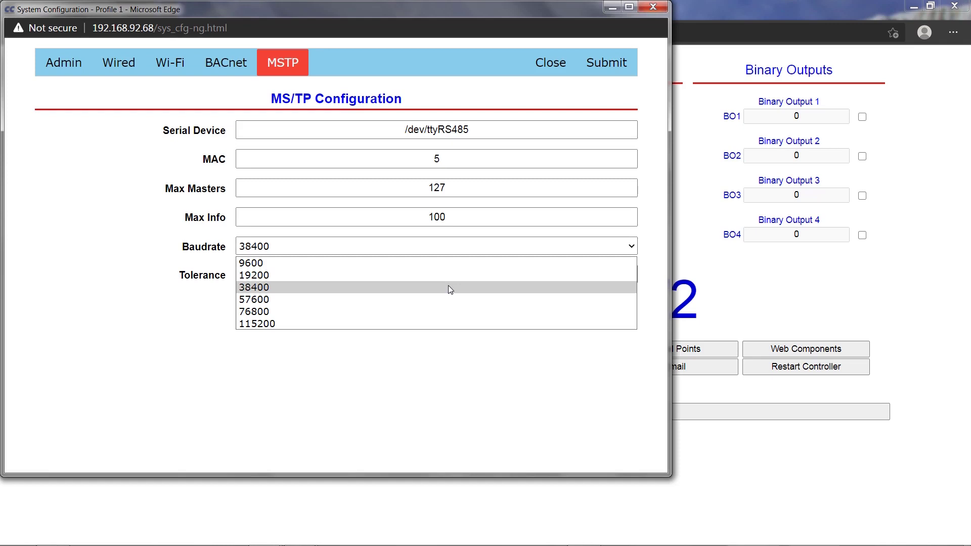
# Set MS/TP Baudrate to 76800, keep Tolerance LENIENT, and submit the configuration.
pyautogui.click(451, 311)
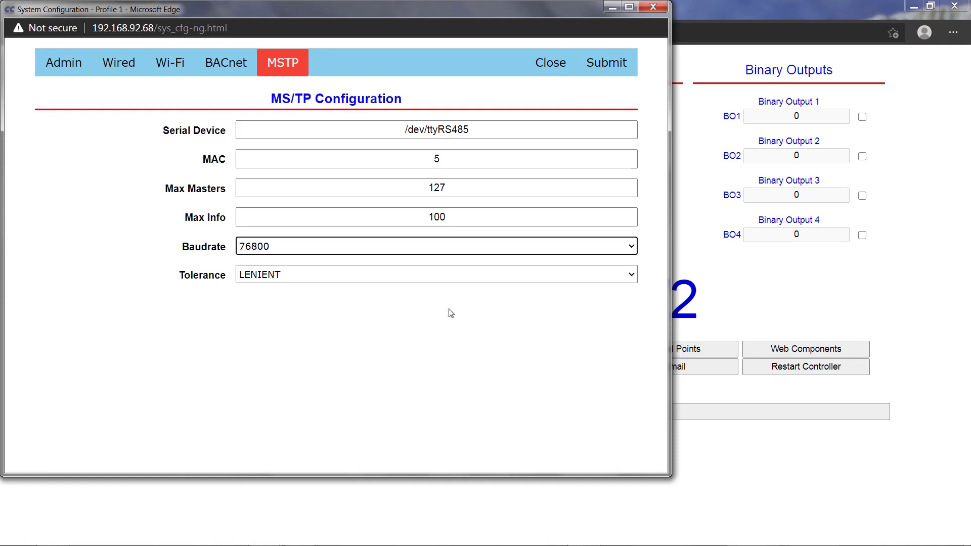
pyautogui.click(443, 277)
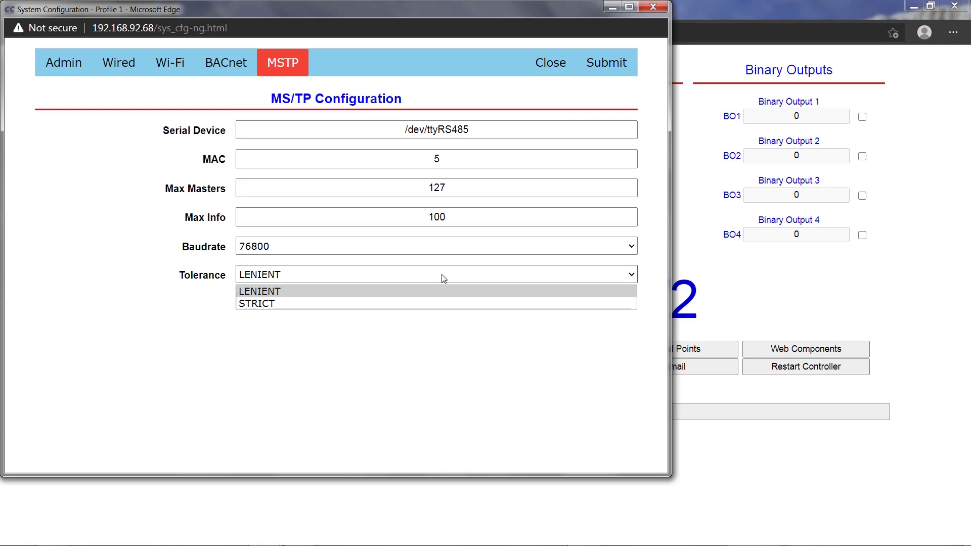
pyautogui.click(444, 277)
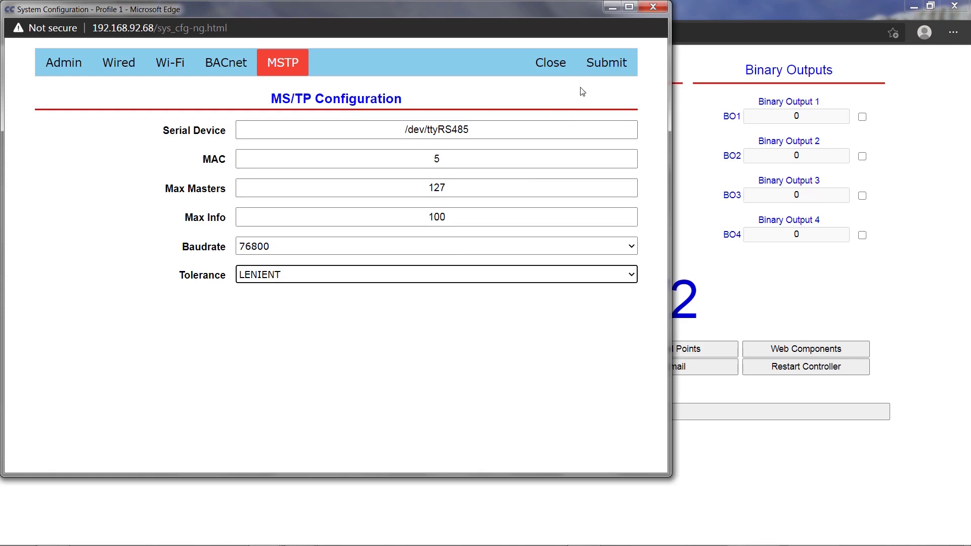
pyautogui.click(598, 66)
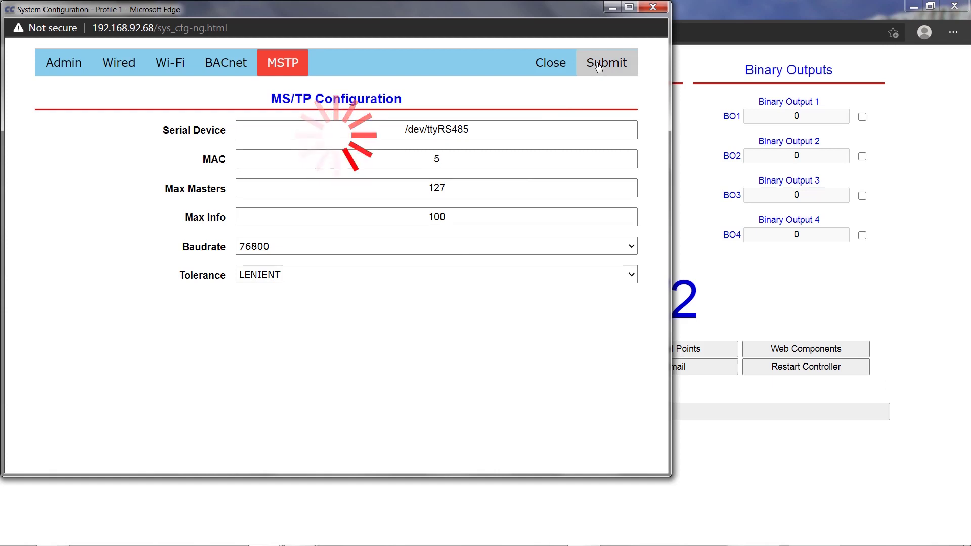
# Close the System Configuration window to return to the BASpi-Edge 6/4/2 main page.
pyautogui.click(551, 63)
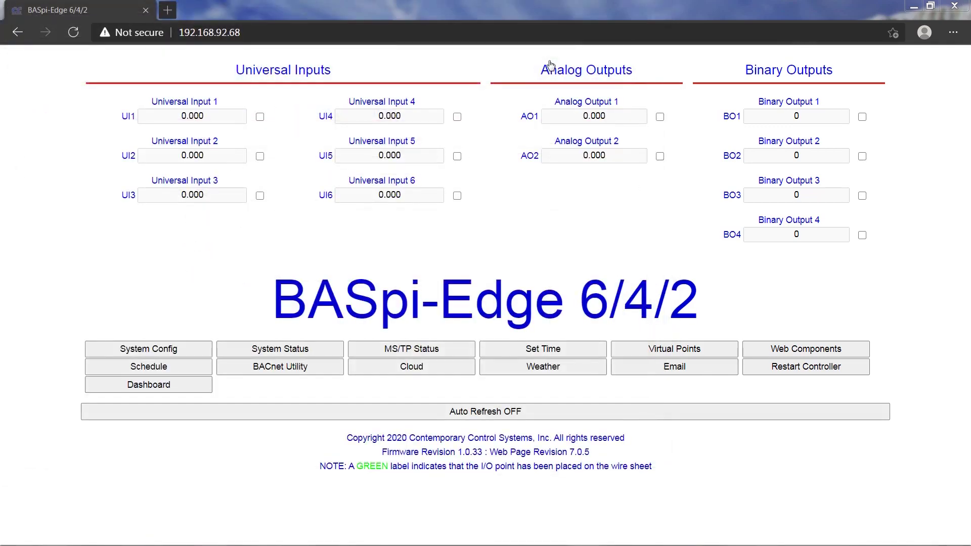